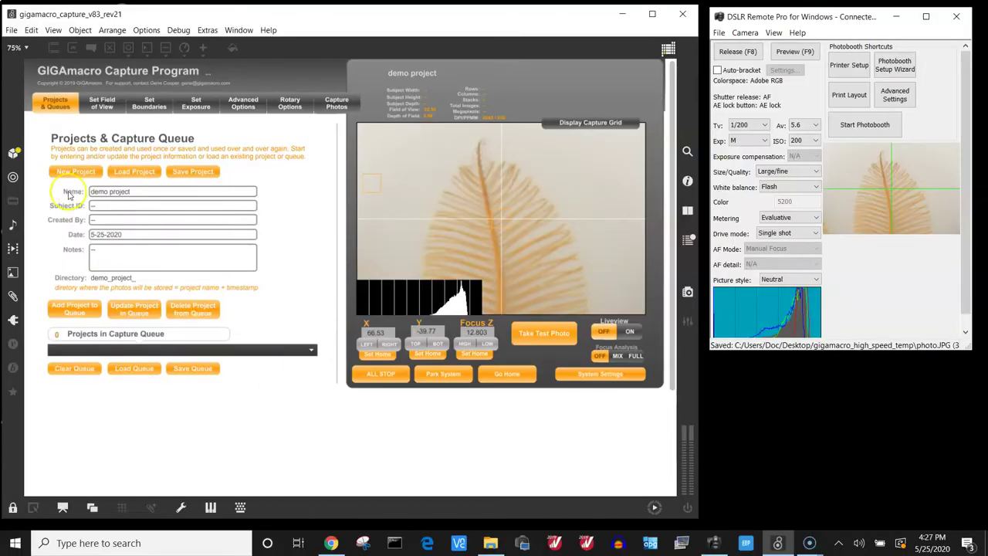
Create a new project named 'demo project'
{"action": "left_click", "coordinate": [75, 172]}
{"action": "type", "text": "demo"}
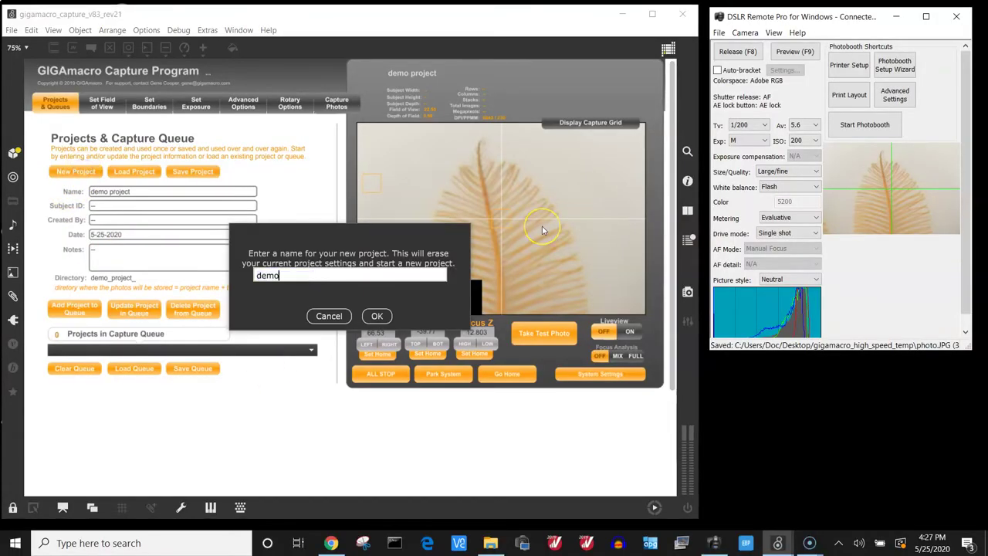
{"action": "type", "text": " project"}
{"action": "key", "text": "Return"}
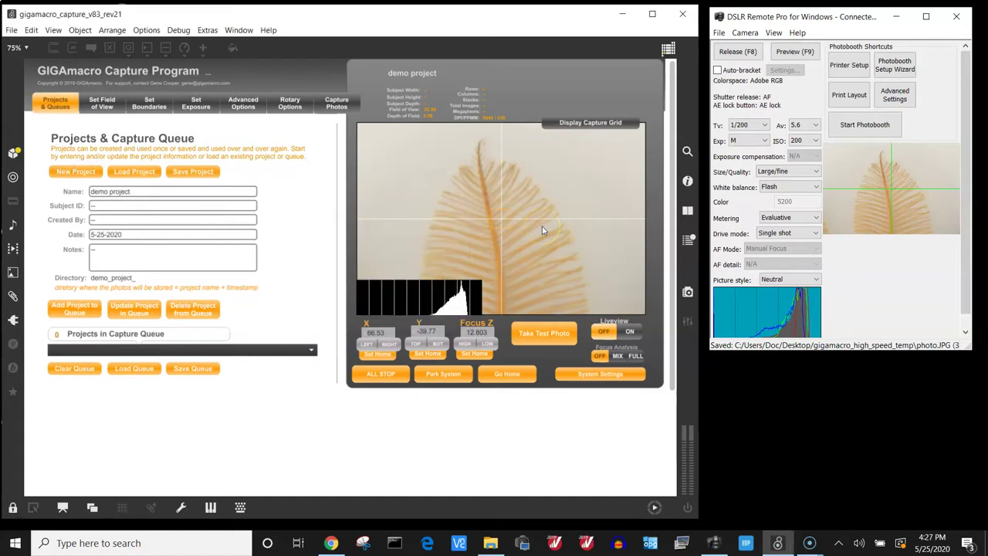
Choose the CanonT5i camera preset and CanonMPE65mm1x lens preset, giving a 22.50 × 15.00 field at 5842 DPI
{"action": "left_click", "coordinate": [101, 104]}
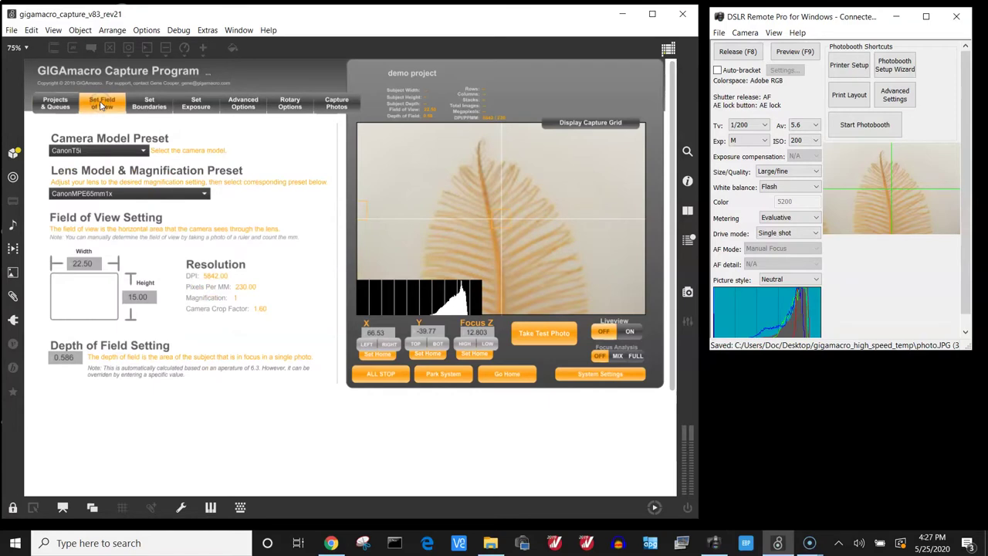
{"action": "left_click", "coordinate": [137, 151]}
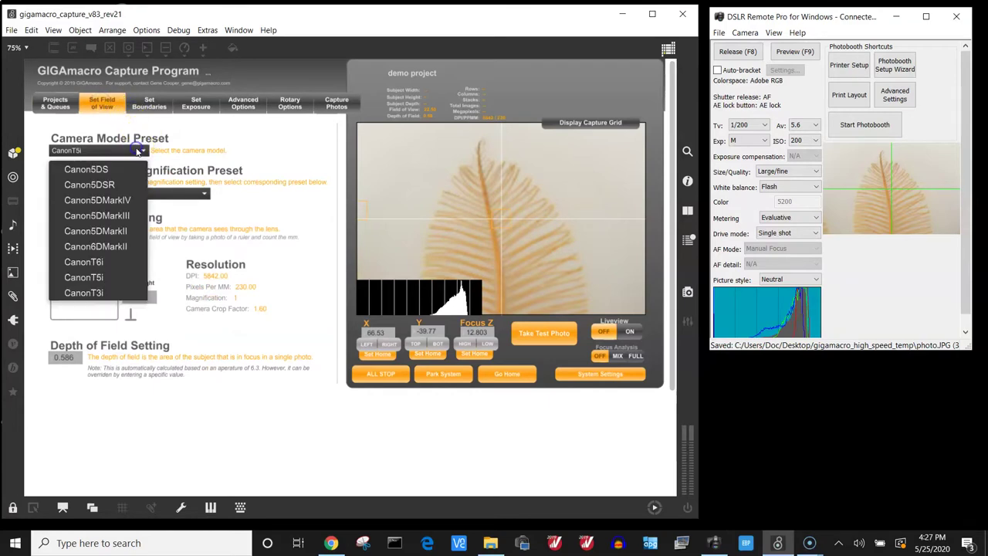
{"action": "left_click", "coordinate": [113, 277]}
{"action": "left_click", "coordinate": [145, 193]}
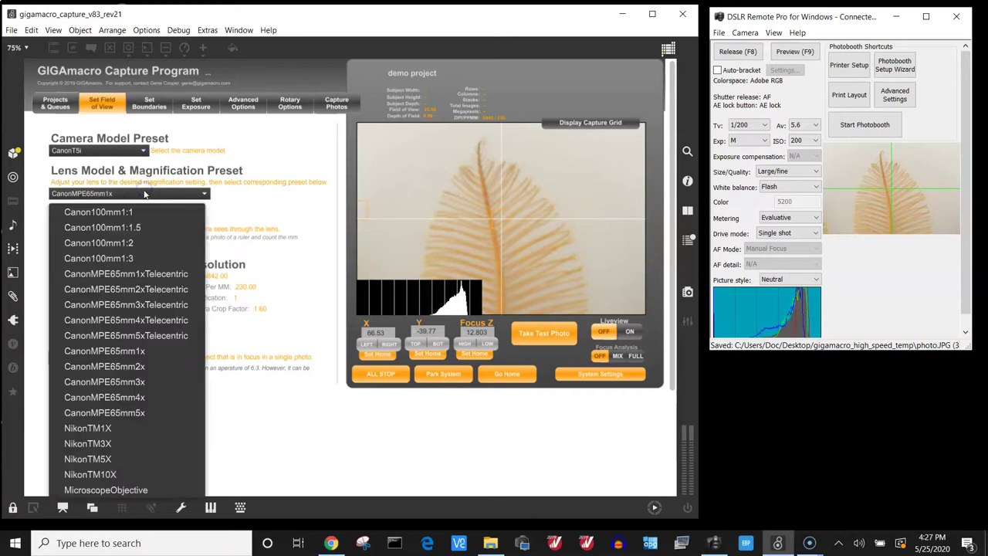
{"action": "left_click", "coordinate": [133, 354]}
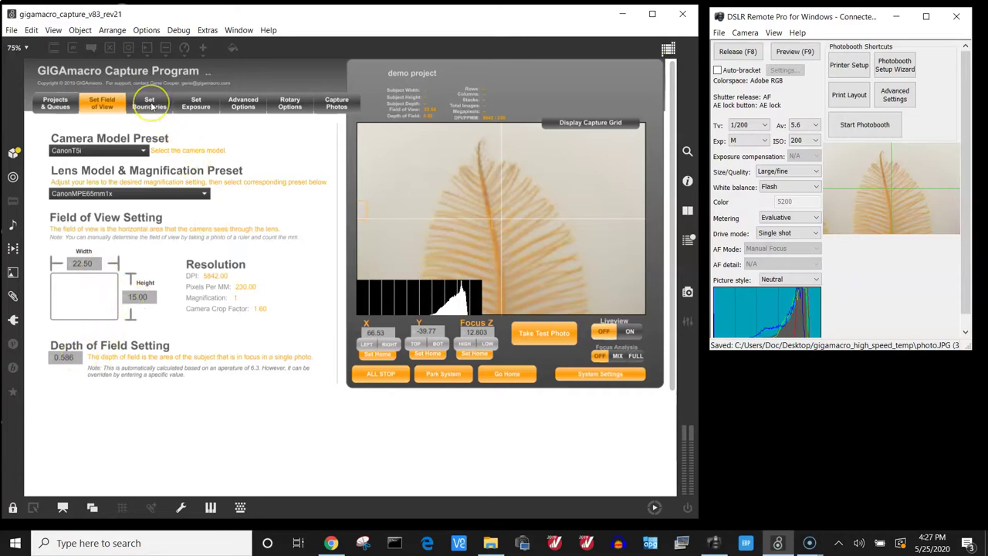
Turn live view on and jog the camera to the feather's left edge at X -33.75, Y -76.82
{"action": "left_click", "coordinate": [151, 105]}
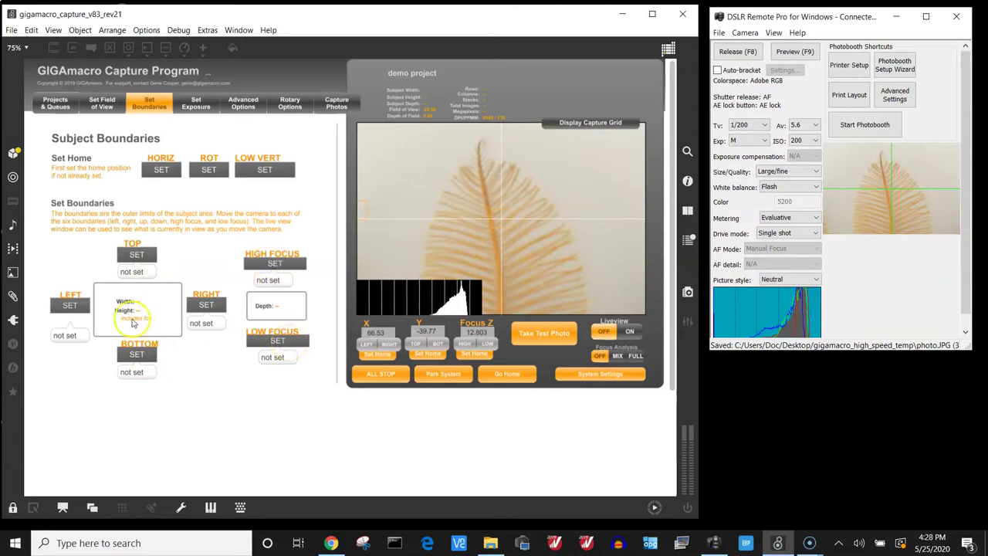
{"action": "left_click", "coordinate": [368, 345]}
{"action": "left_click", "coordinate": [630, 332]}
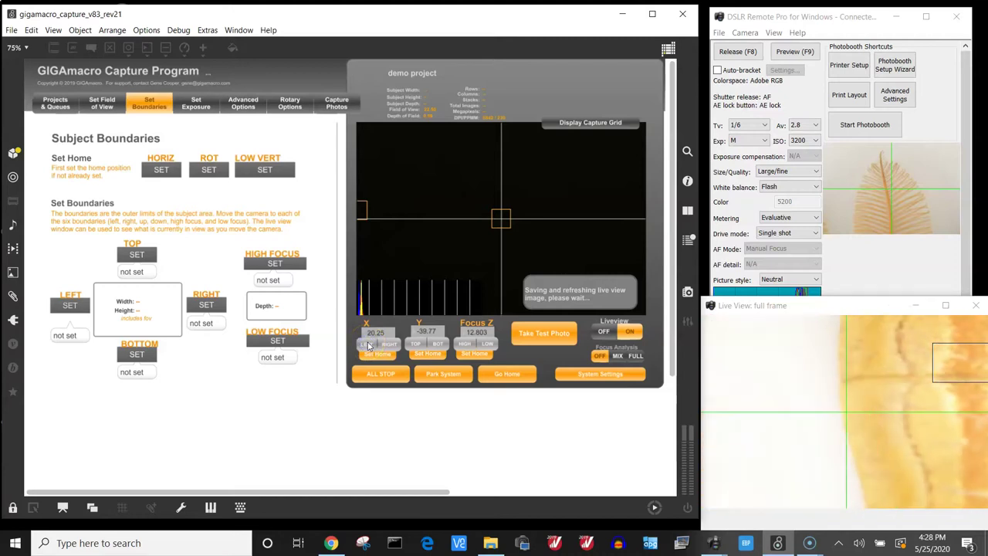
{"action": "left_click", "coordinate": [417, 345]}
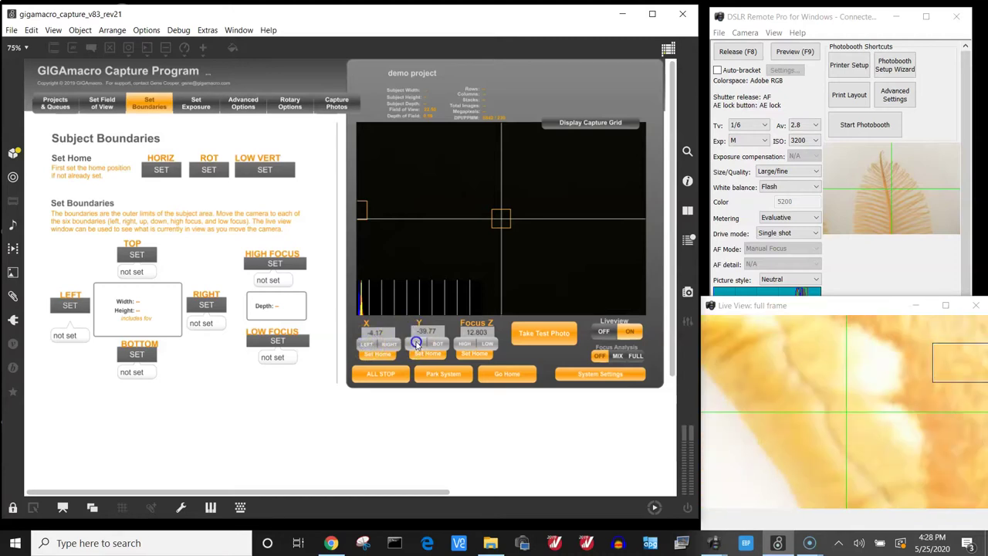
{"action": "left_click", "coordinate": [366, 345]}
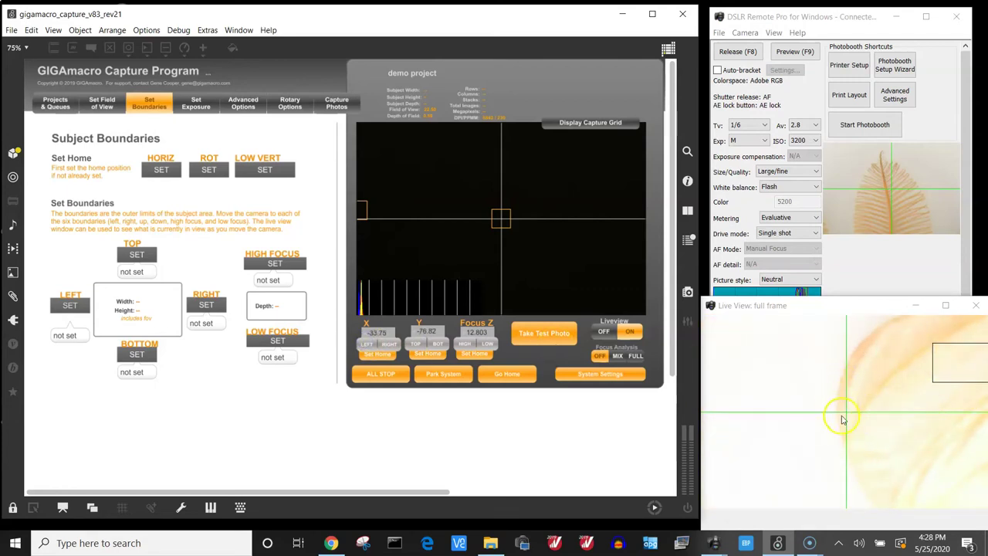
Record the left boundary at -33.75, jog right, and record the right boundary at 161.15
{"action": "left_click", "coordinate": [71, 307]}
{"action": "left_click", "coordinate": [379, 311]}
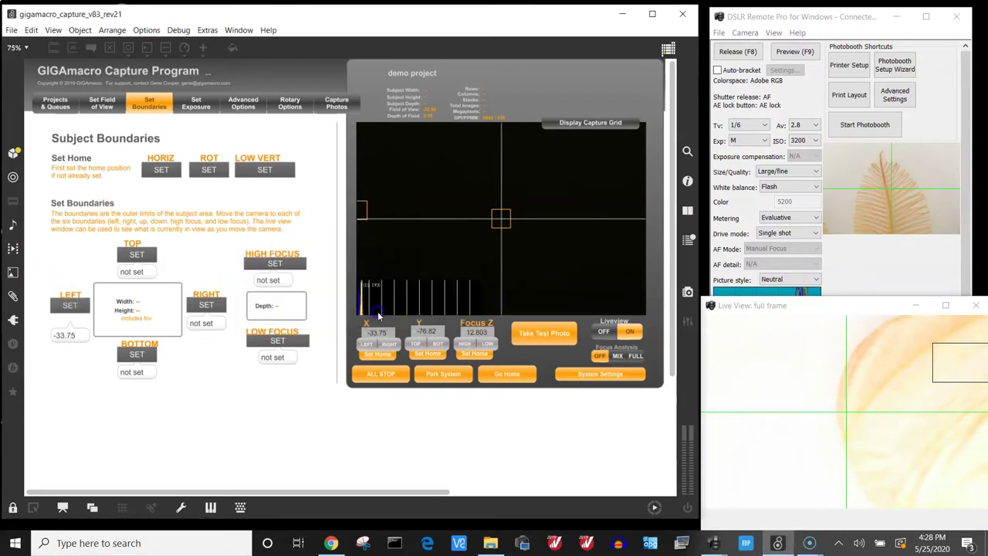
{"action": "left_click", "coordinate": [387, 344]}
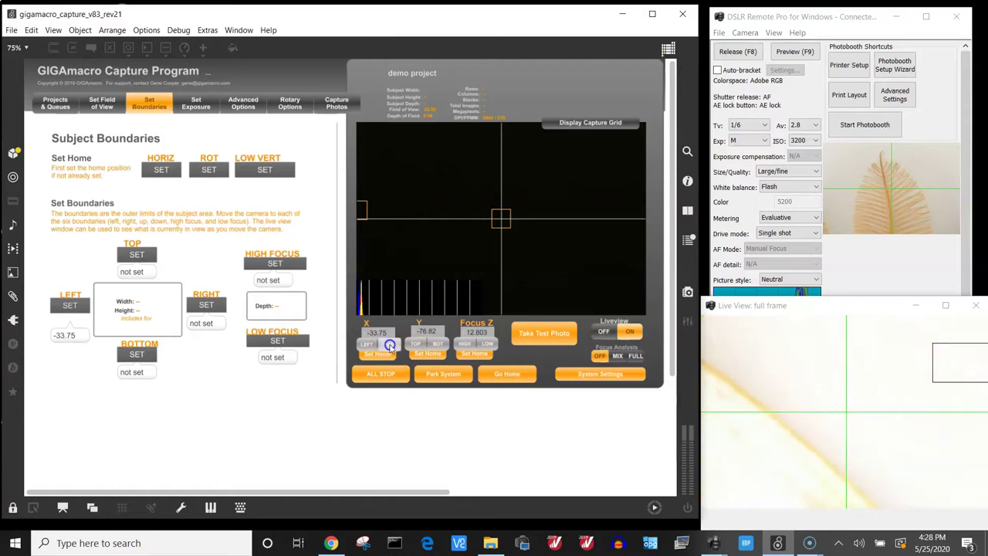
{"action": "left_click", "coordinate": [391, 346]}
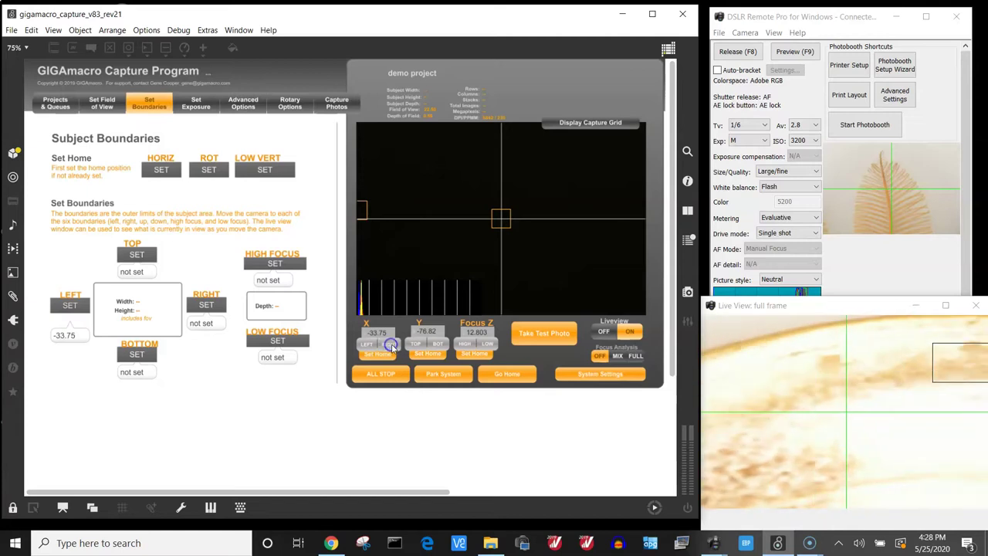
{"action": "left_click", "coordinate": [392, 345]}
{"action": "left_click", "coordinate": [392, 345]}
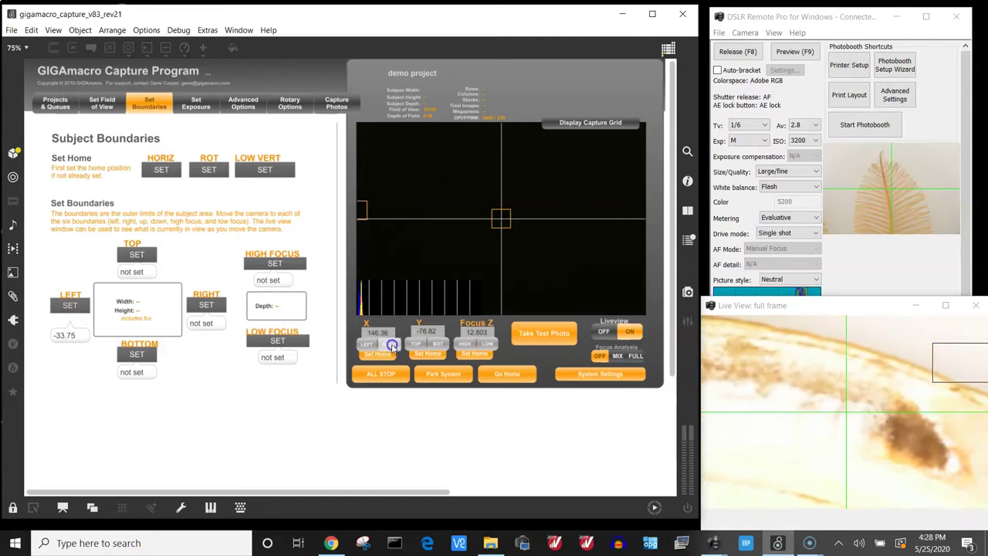
{"action": "left_click", "coordinate": [196, 304]}
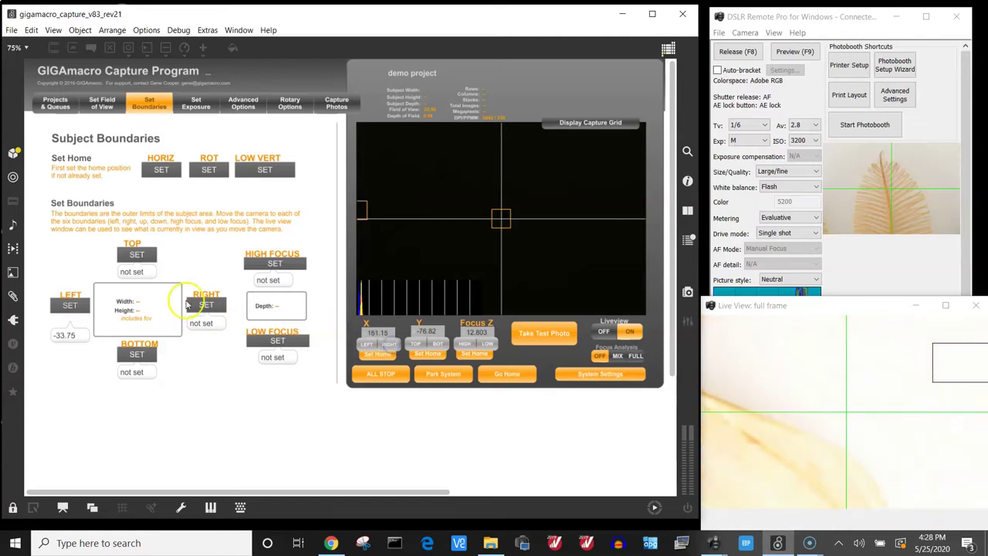
{"action": "left_click", "coordinate": [375, 310]}
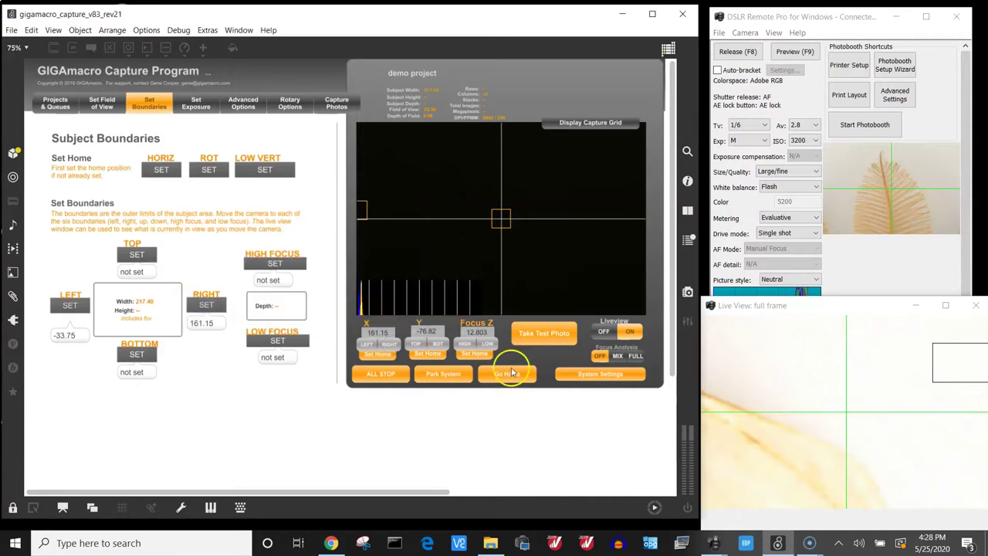
Jog the camera to the feather's top and record the top boundary at -80.87
{"action": "left_click", "coordinate": [415, 346]}
{"action": "left_click", "coordinate": [368, 343]}
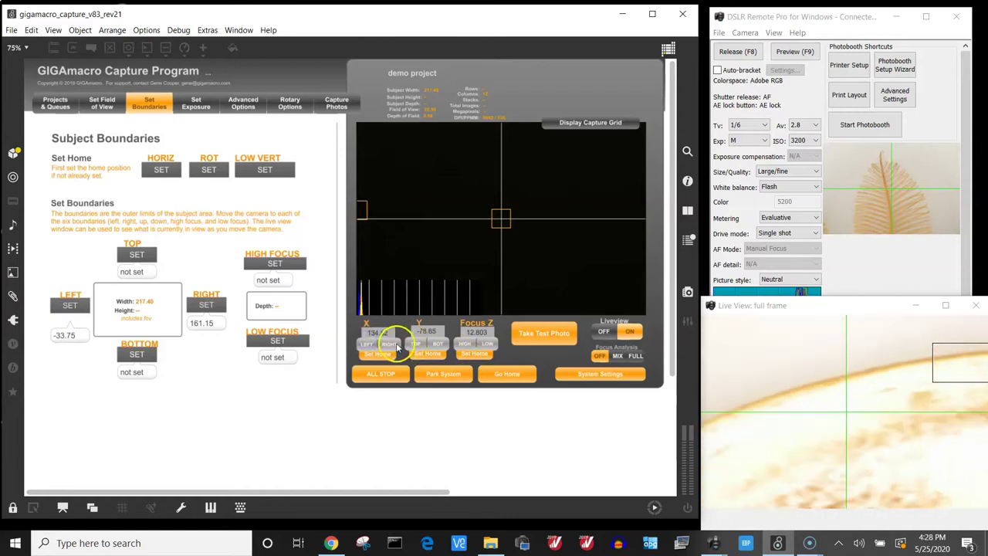
{"action": "left_click", "coordinate": [414, 347]}
{"action": "left_click", "coordinate": [437, 344]}
{"action": "left_click", "coordinate": [392, 345]}
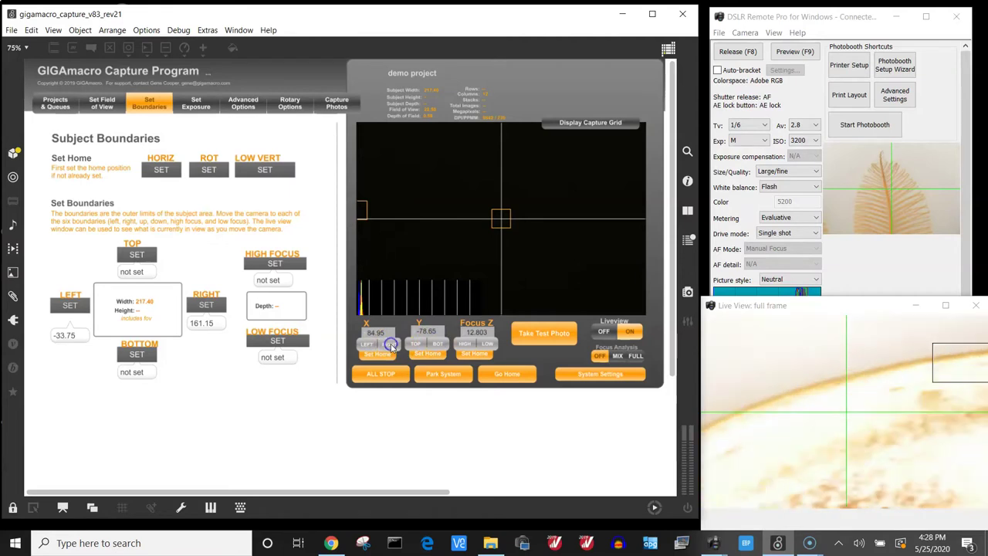
{"action": "left_click", "coordinate": [417, 345]}
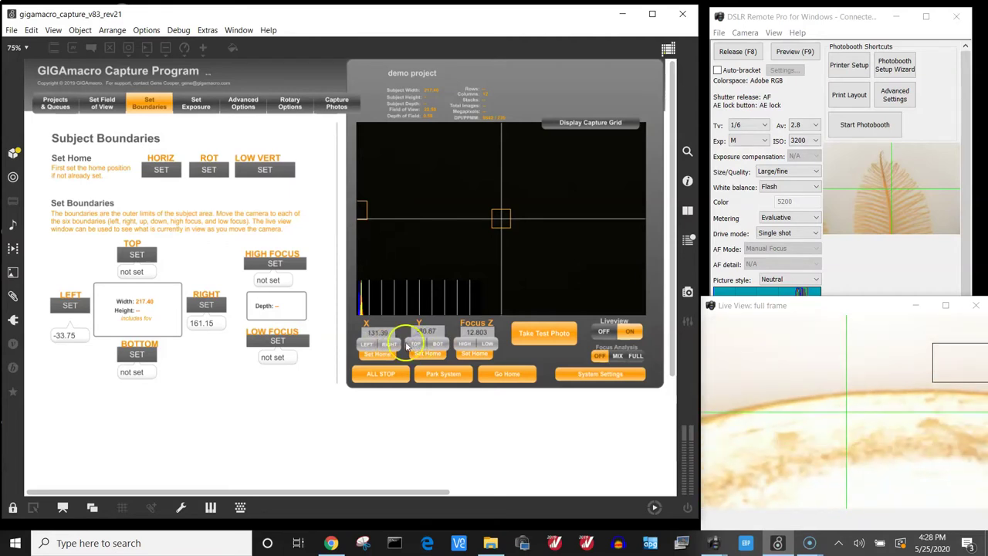
{"action": "left_click", "coordinate": [145, 254]}
{"action": "left_click", "coordinate": [371, 309]}
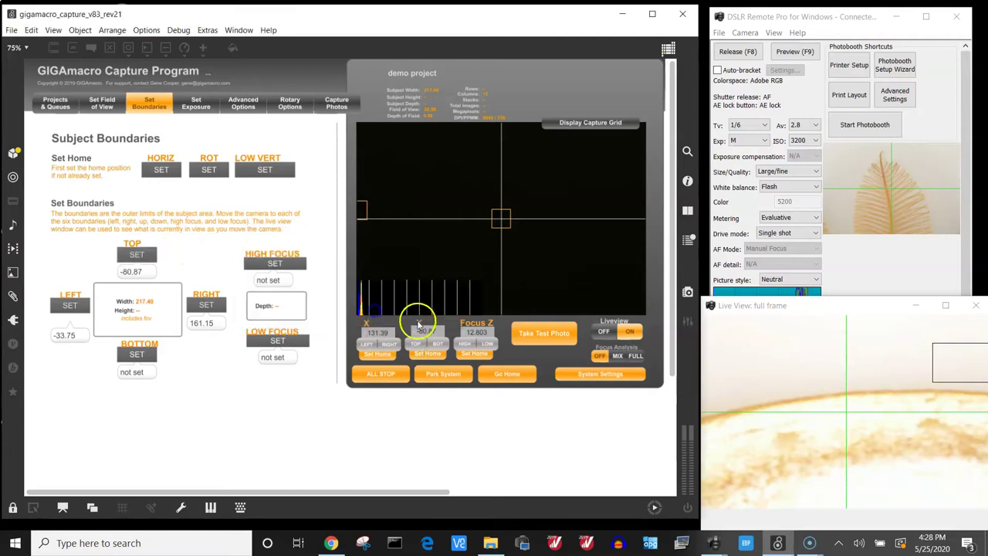
Jog the camera down until live view shows the feather's bottom edge at Y 47.10
{"action": "left_click", "coordinate": [446, 345]}
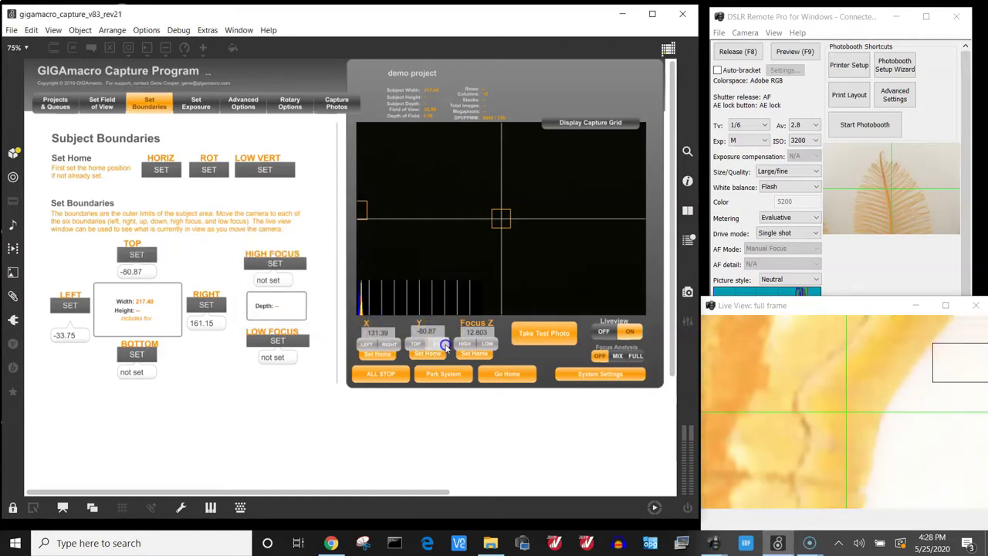
{"action": "left_click", "coordinate": [374, 344]}
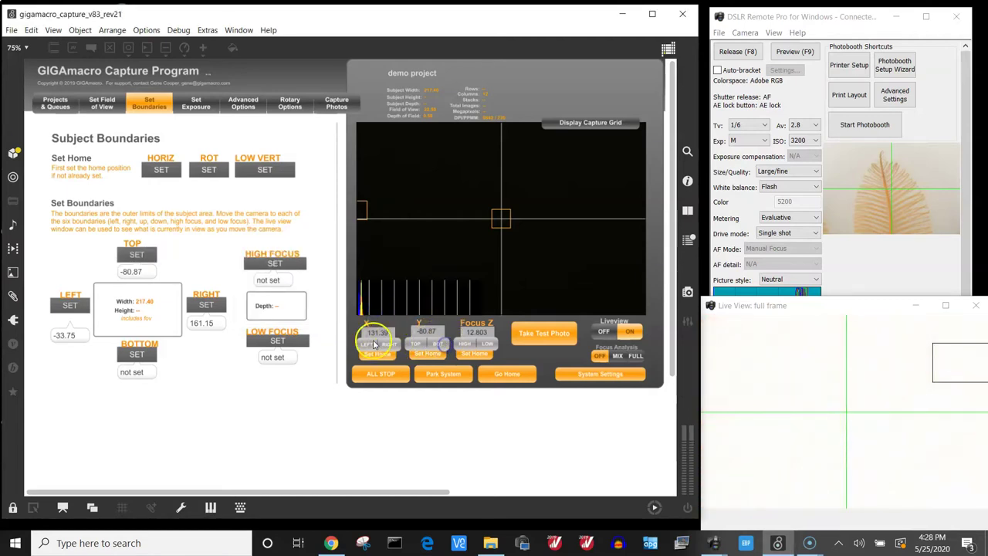
{"action": "left_click", "coordinate": [402, 346]}
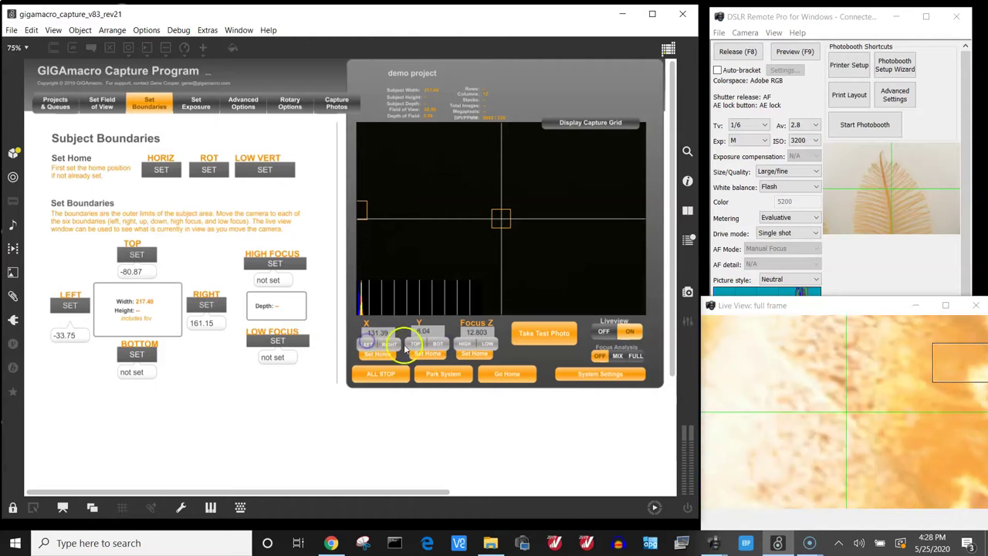
{"action": "left_click", "coordinate": [438, 345]}
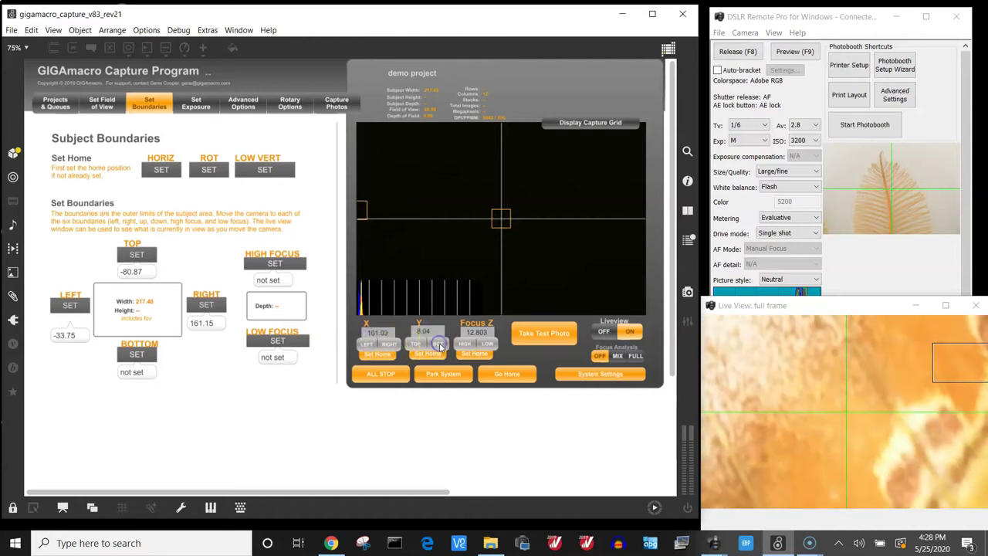
{"action": "left_click", "coordinate": [439, 346]}
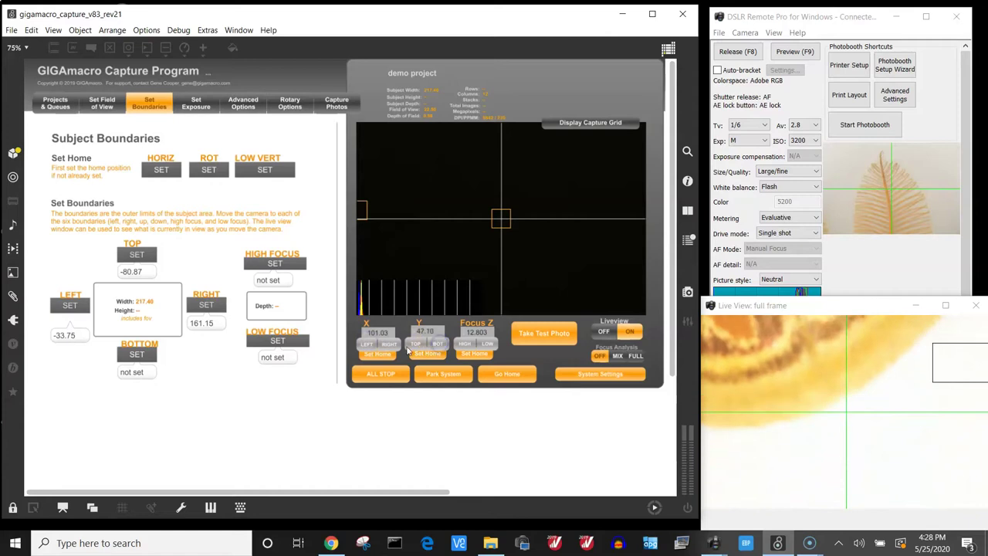
Record 47.1 as the bottom boundary, then lower focus and begin setting low focus at 14.268
{"action": "left_click", "coordinate": [366, 343]}
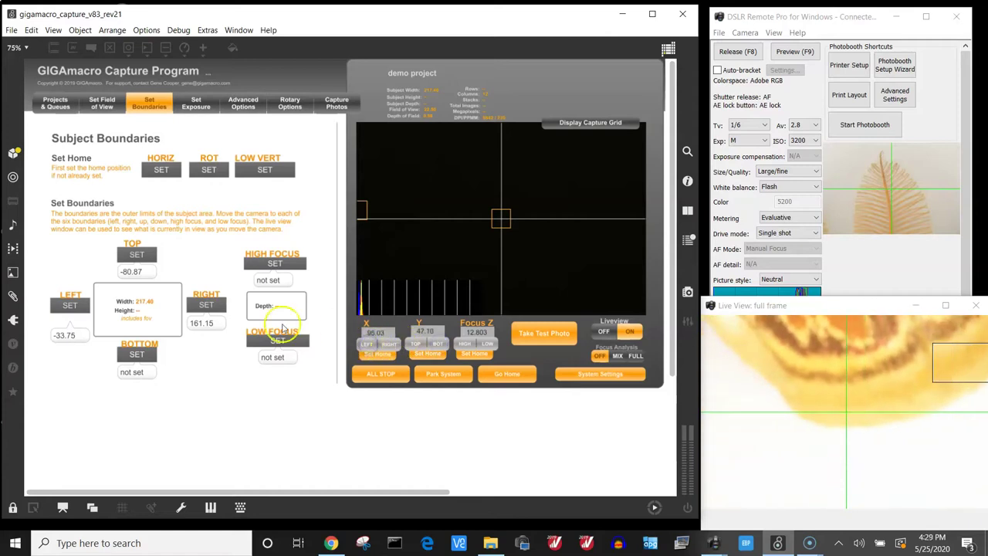
{"action": "left_click", "coordinate": [137, 354]}
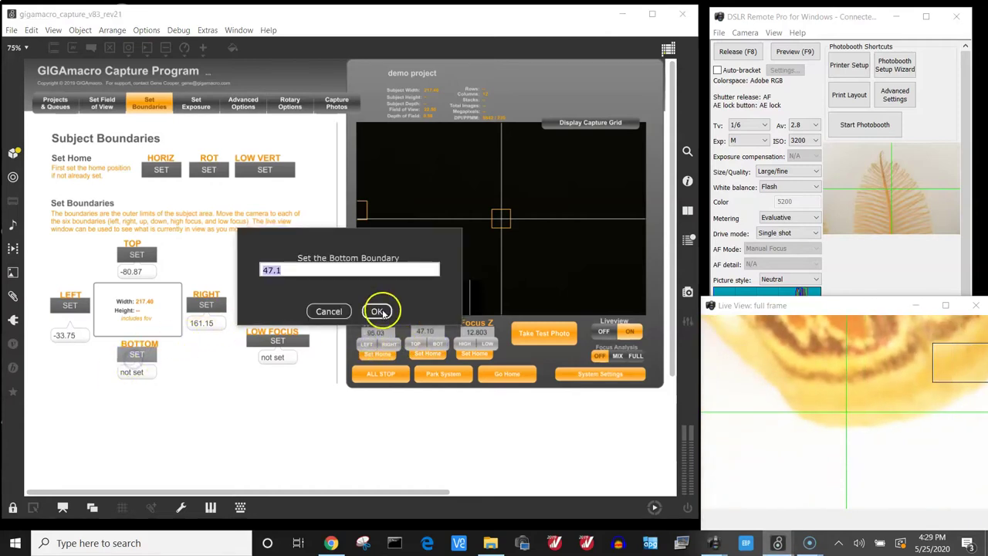
{"action": "left_click", "coordinate": [379, 311]}
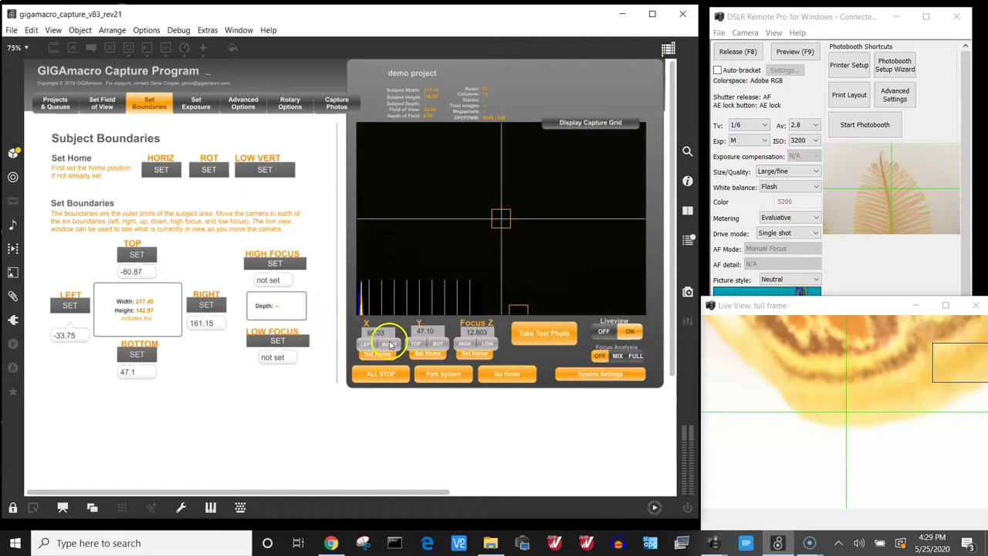
{"action": "left_click", "coordinate": [486, 343]}
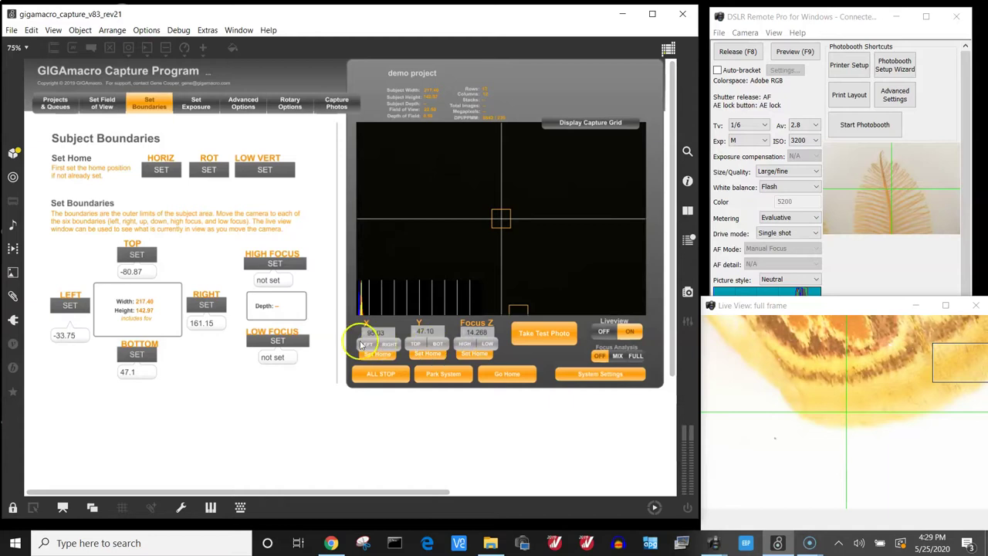
{"action": "left_click", "coordinate": [297, 341]}
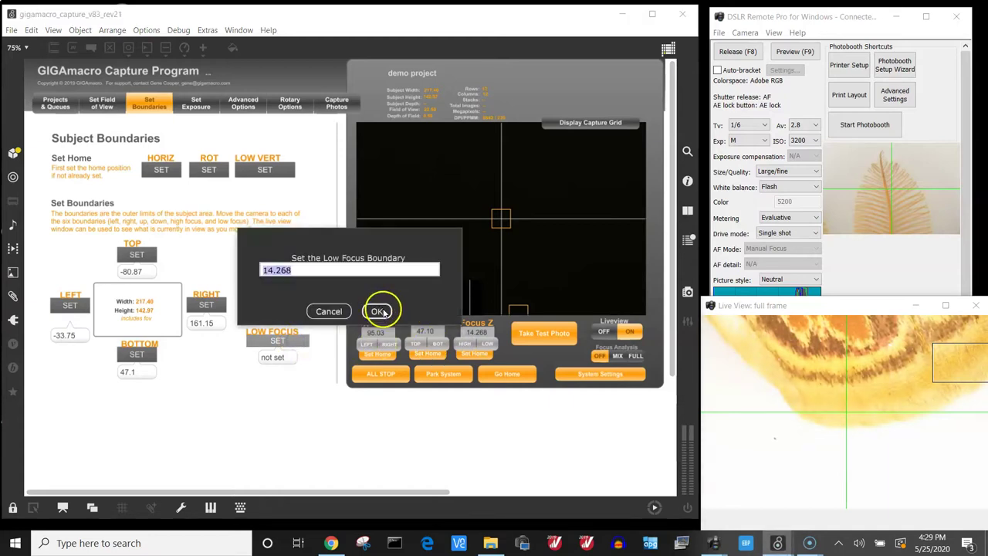
Confirm the 14.268 low focus boundary and jog the camera toward the subject's top
{"action": "left_click", "coordinate": [379, 311]}
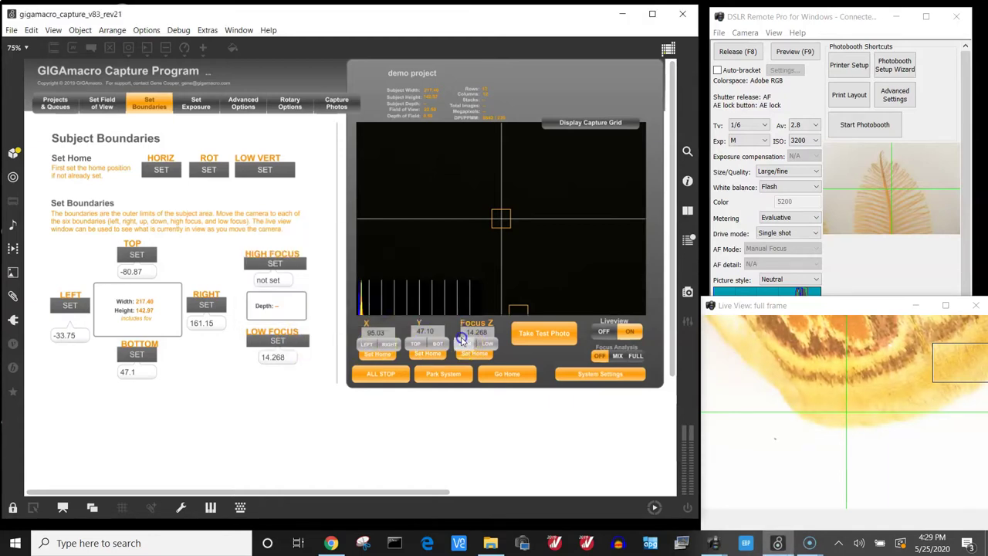
{"action": "left_click", "coordinate": [371, 343]}
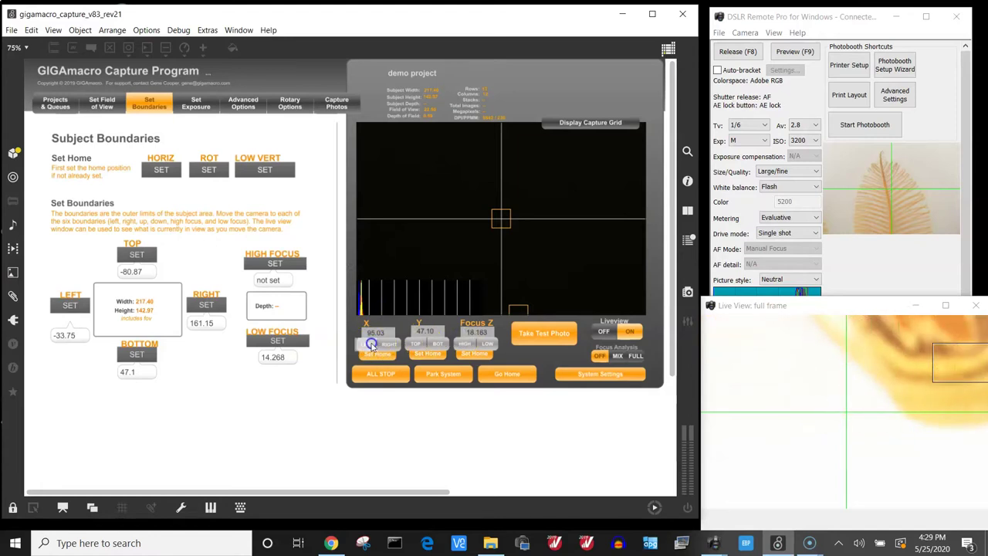
{"action": "left_click", "coordinate": [418, 345]}
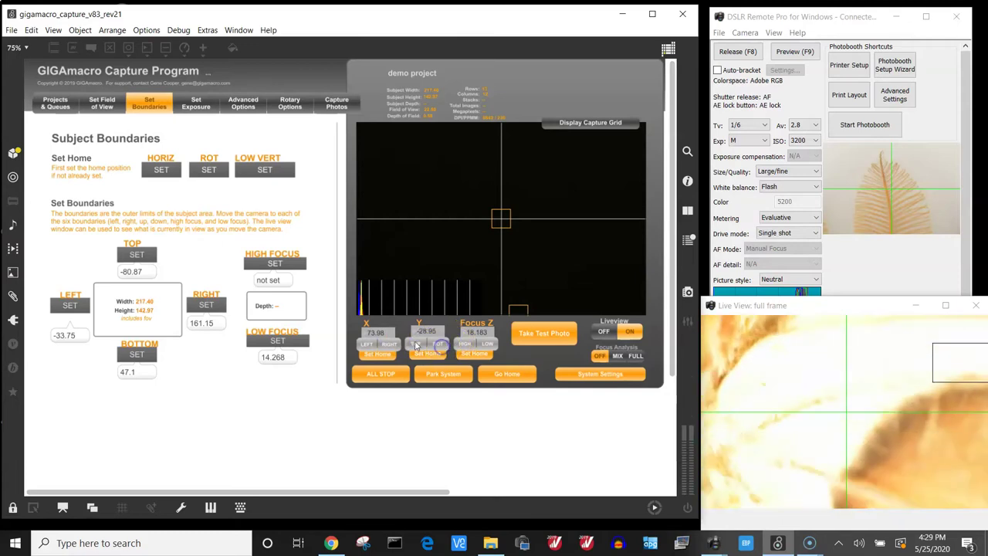
{"action": "left_click", "coordinate": [386, 343]}
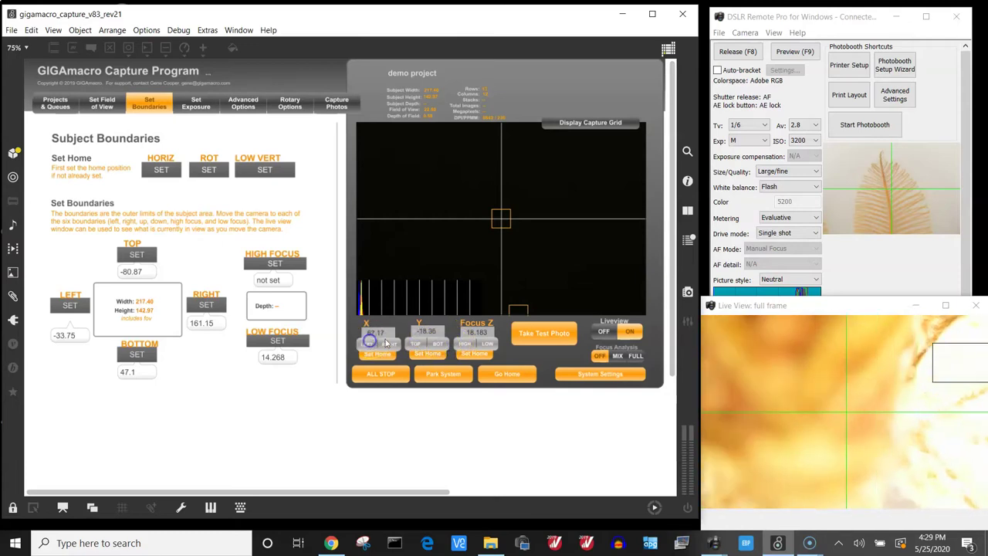
{"action": "left_click", "coordinate": [417, 343]}
Raise the focus and record 28.325 as the high focus boundary, giving 14.64 depth
{"action": "left_click", "coordinate": [467, 344]}
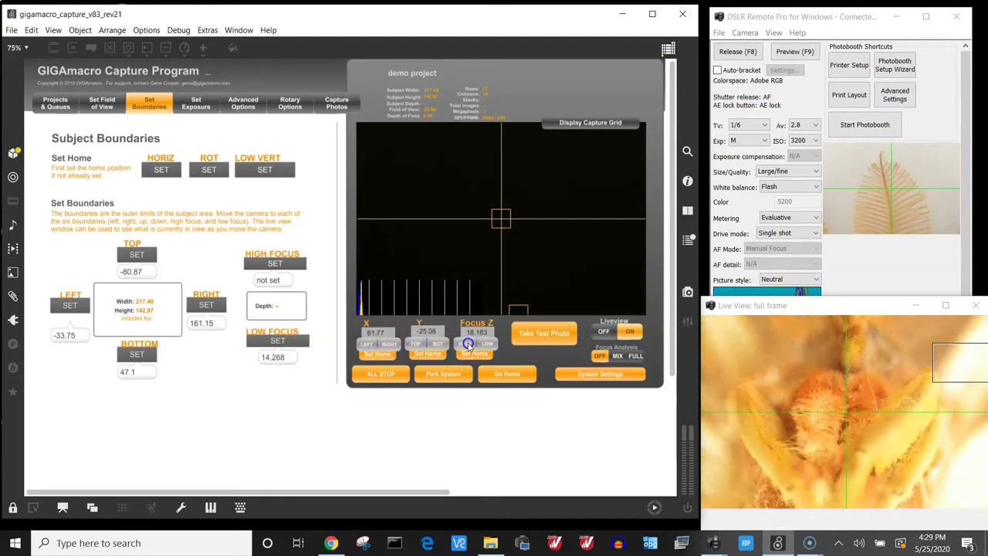
{"action": "left_click", "coordinate": [438, 343]}
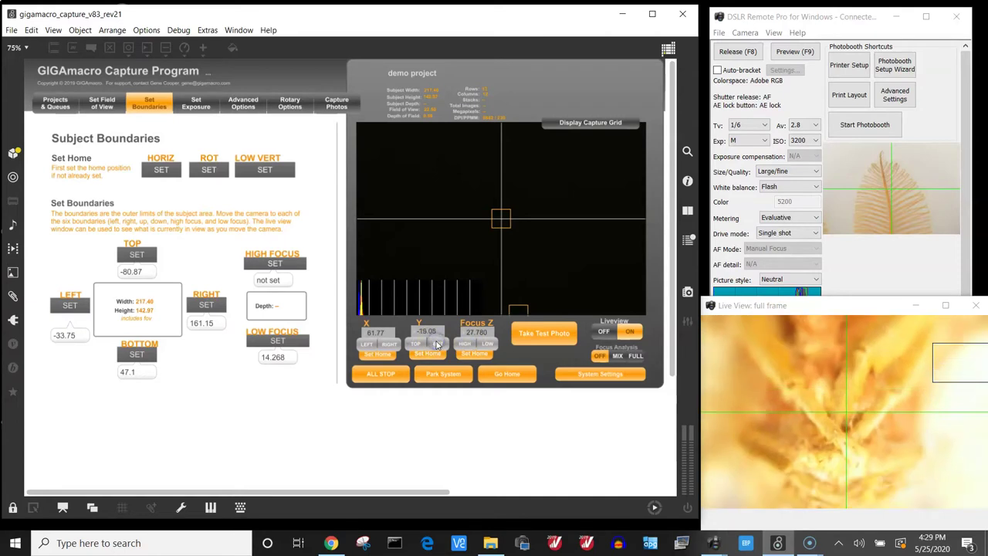
{"action": "left_click", "coordinate": [464, 347]}
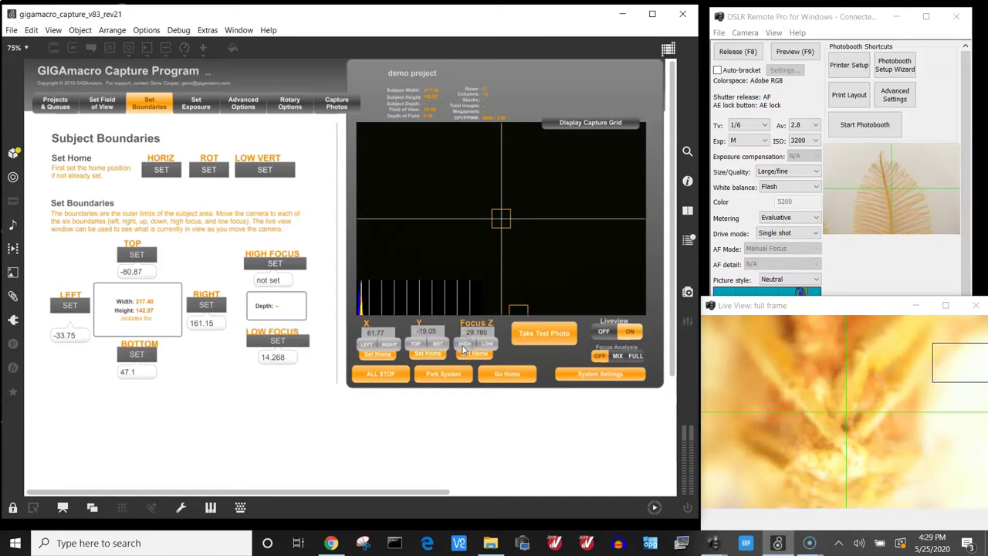
{"action": "left_click", "coordinate": [489, 344]}
{"action": "left_click", "coordinate": [465, 347]}
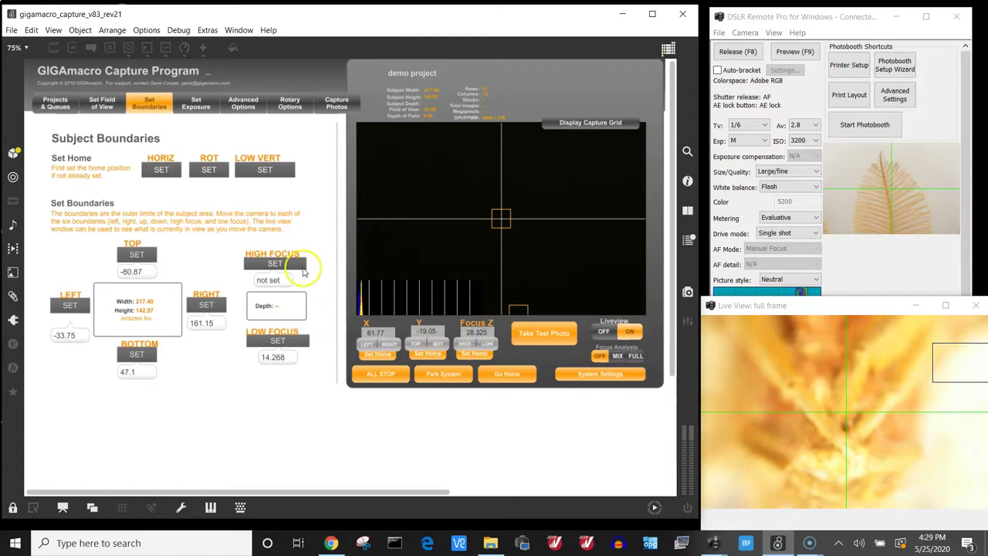
{"action": "left_click", "coordinate": [292, 263]}
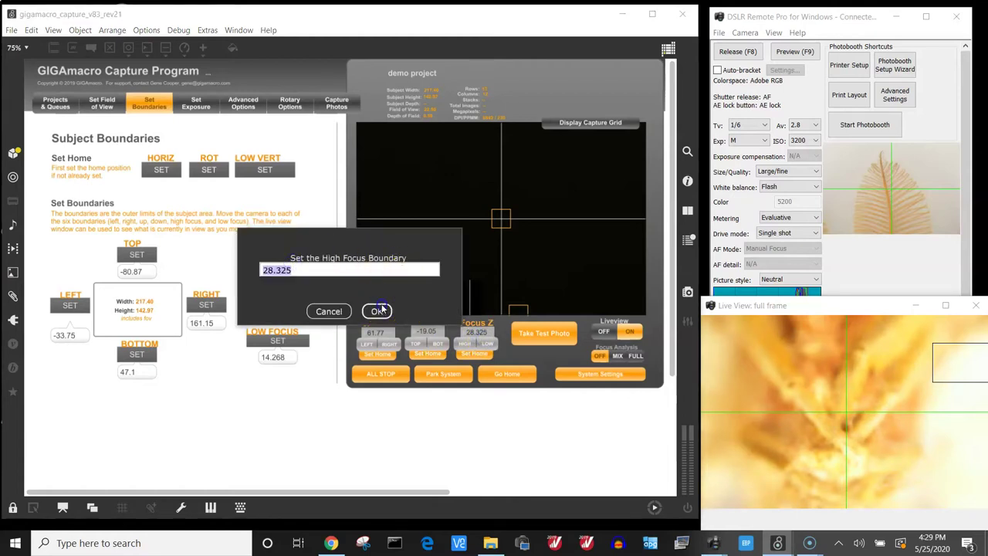
{"action": "left_click", "coordinate": [380, 308]}
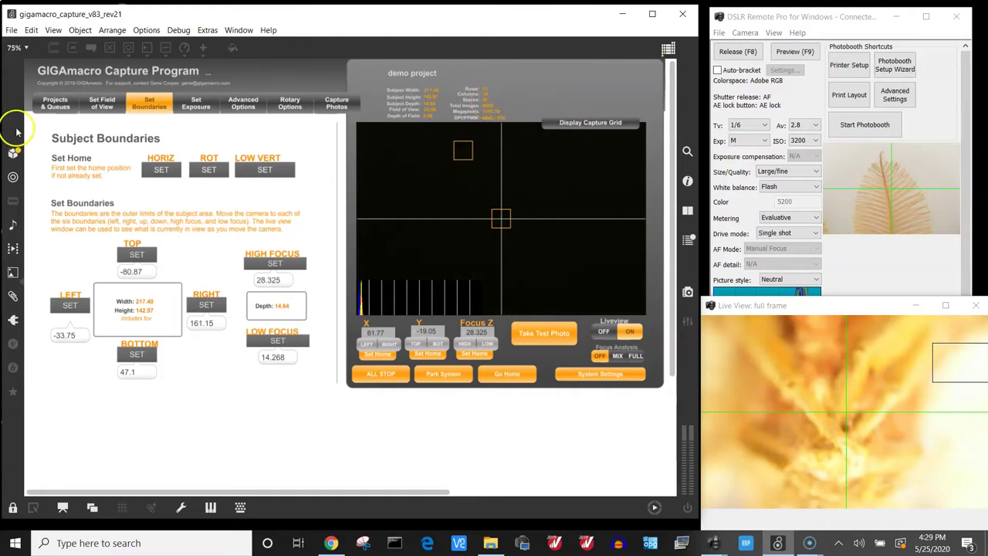
Queue demo project for capture at 4992 photos and display its capture grid
{"action": "left_click", "coordinate": [50, 103]}
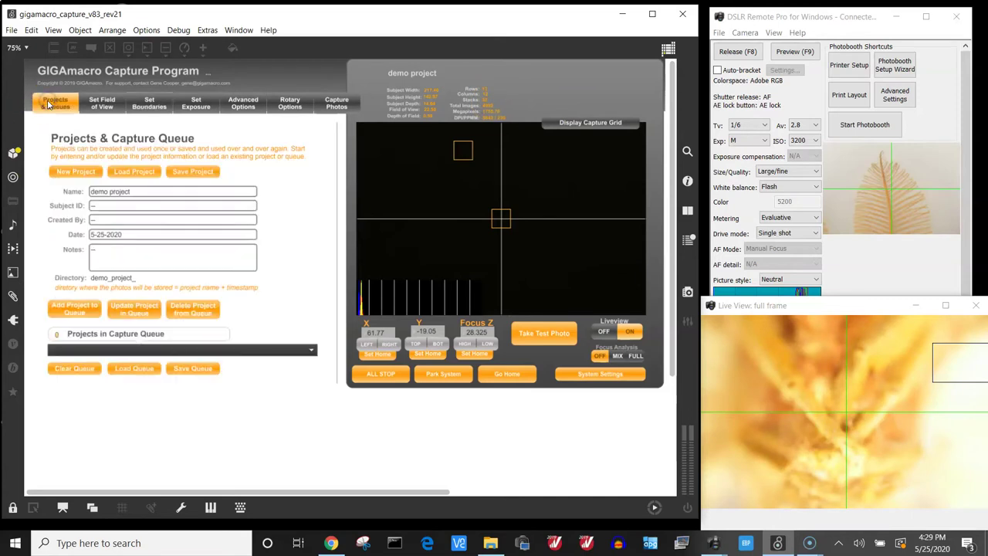
{"action": "left_click", "coordinate": [84, 310]}
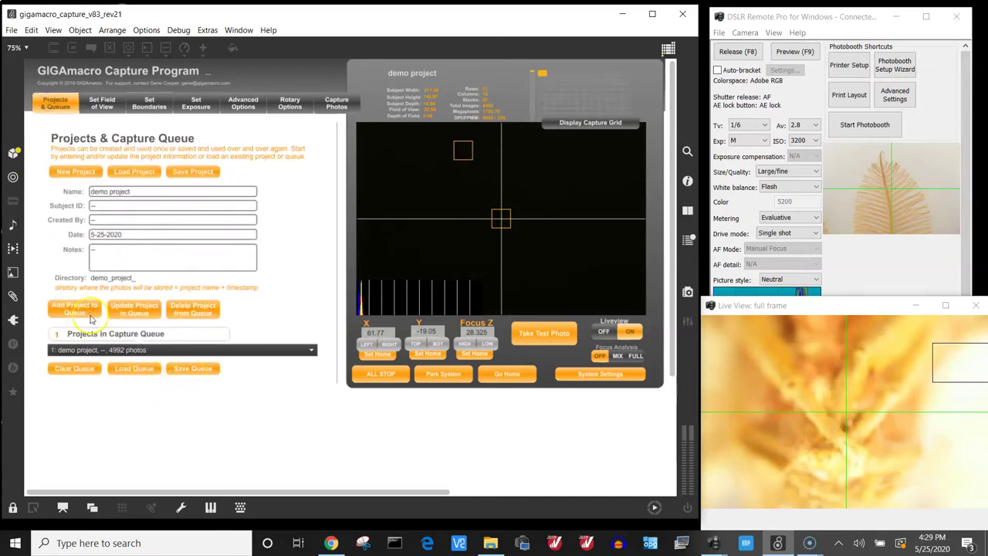
{"action": "left_click", "coordinate": [577, 126]}
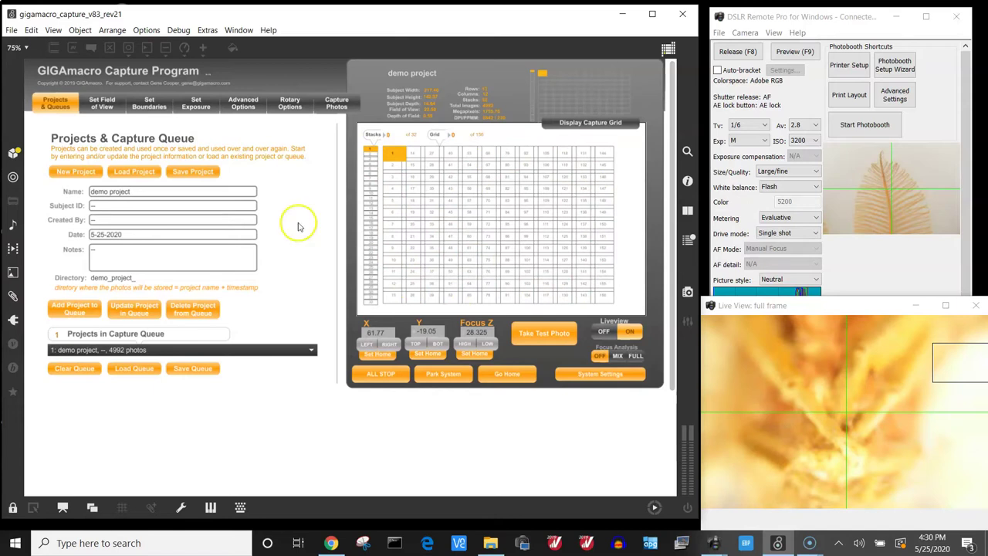
Turn live view off and take two test photos at 1/200, f5.6, ISO 200
{"action": "left_click", "coordinate": [197, 105]}
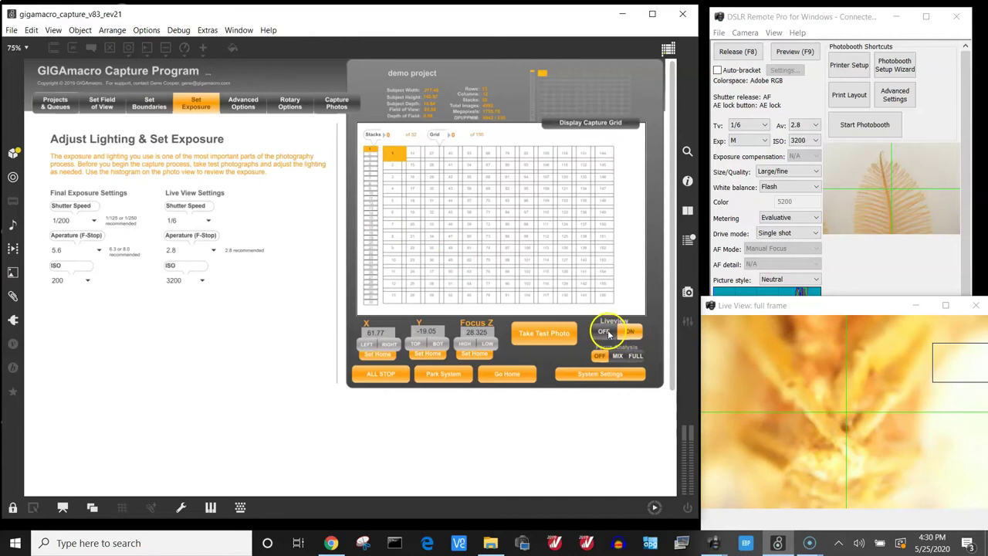
{"action": "left_click", "coordinate": [606, 332]}
{"action": "left_click", "coordinate": [546, 334]}
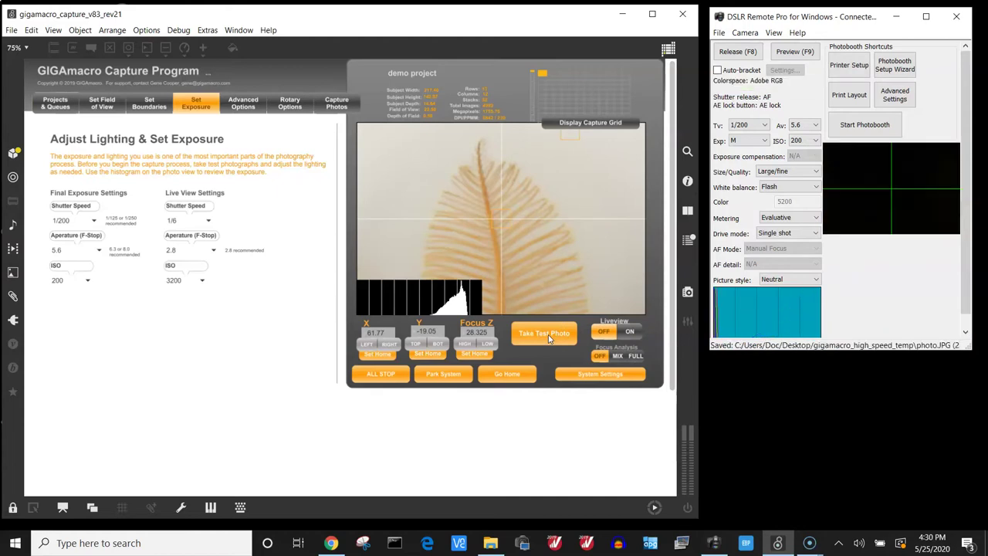
{"action": "left_click", "coordinate": [548, 334]}
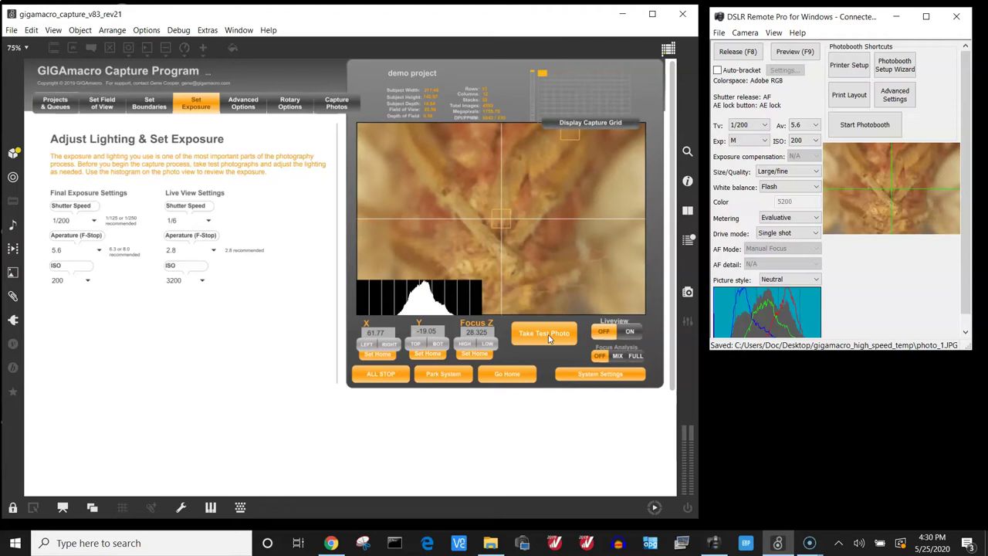
Lower the focus step by step to 17.450, taking a test photo after each step
{"action": "left_click", "coordinate": [368, 345]}
{"action": "left_click", "coordinate": [495, 347]}
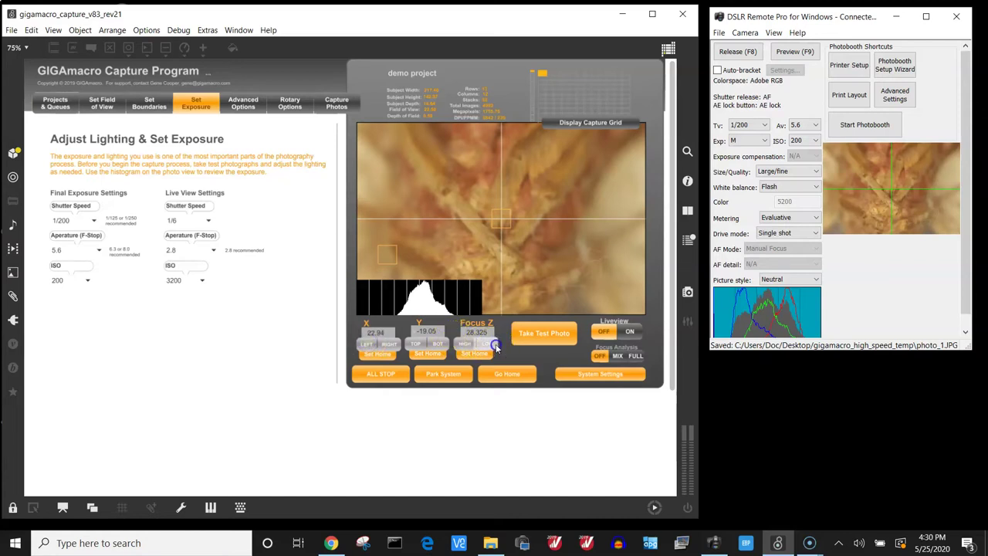
{"action": "left_click", "coordinate": [571, 336]}
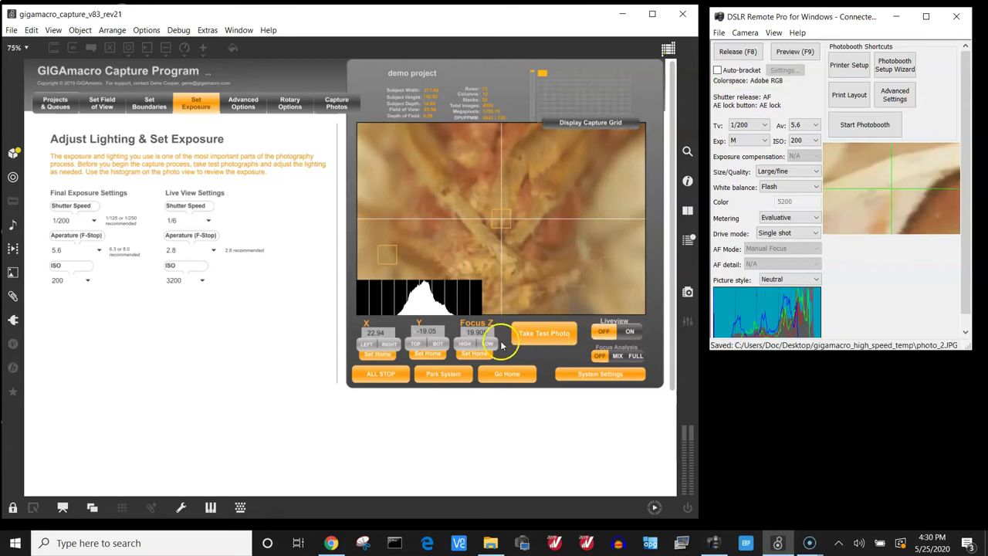
{"action": "left_click", "coordinate": [498, 345]}
{"action": "left_click", "coordinate": [557, 329]}
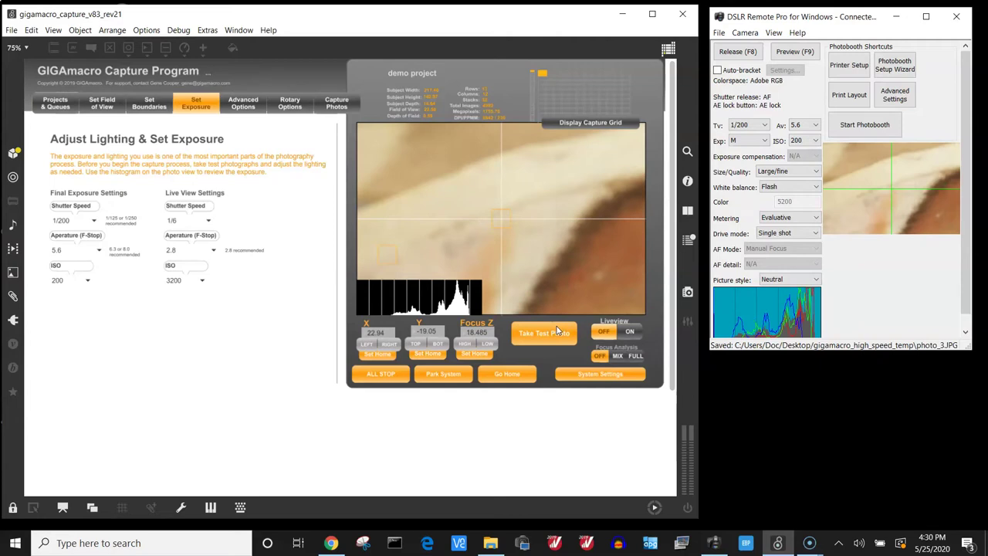
{"action": "left_click", "coordinate": [488, 344]}
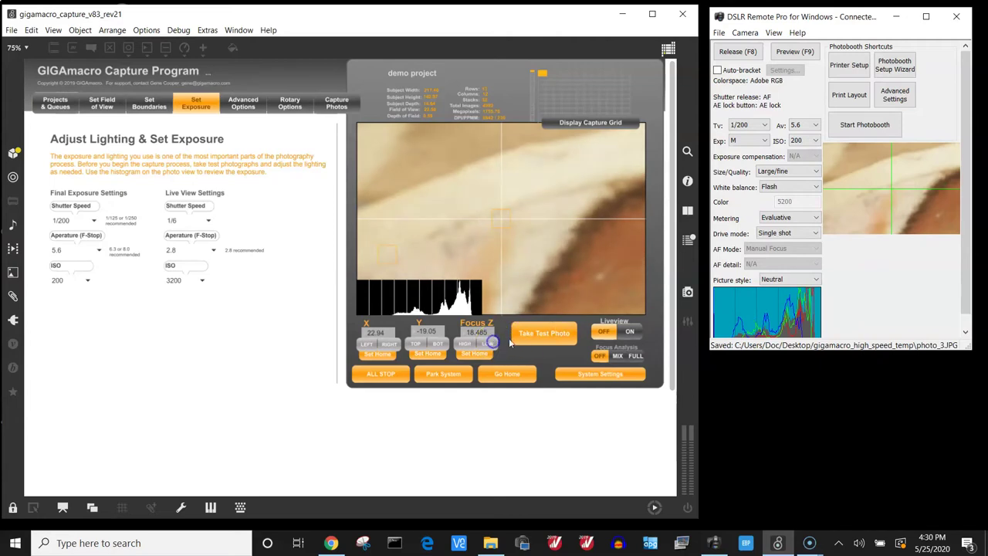
{"action": "left_click", "coordinate": [538, 333]}
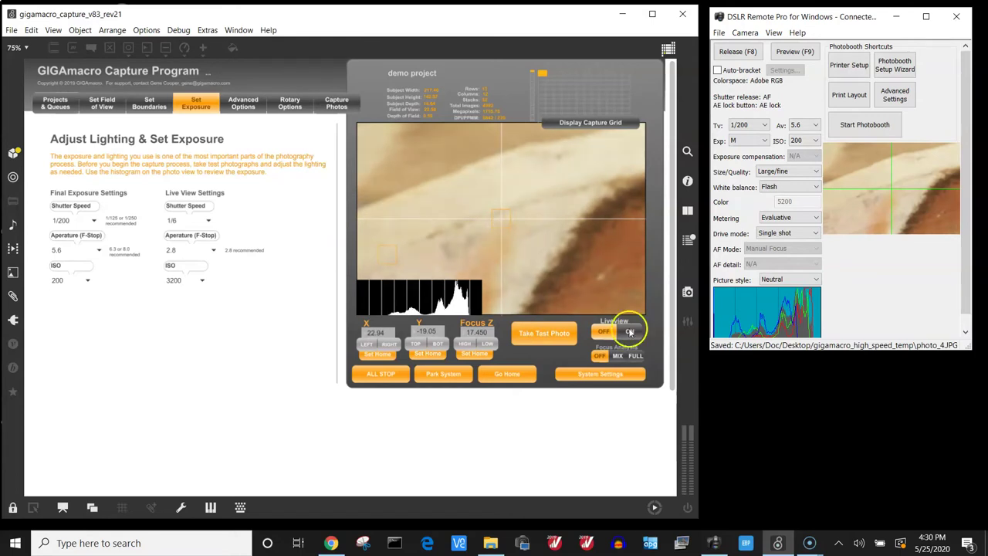
{"action": "left_click_drag", "start_coordinate": [826, 349], "coordinate": [840, 402]}
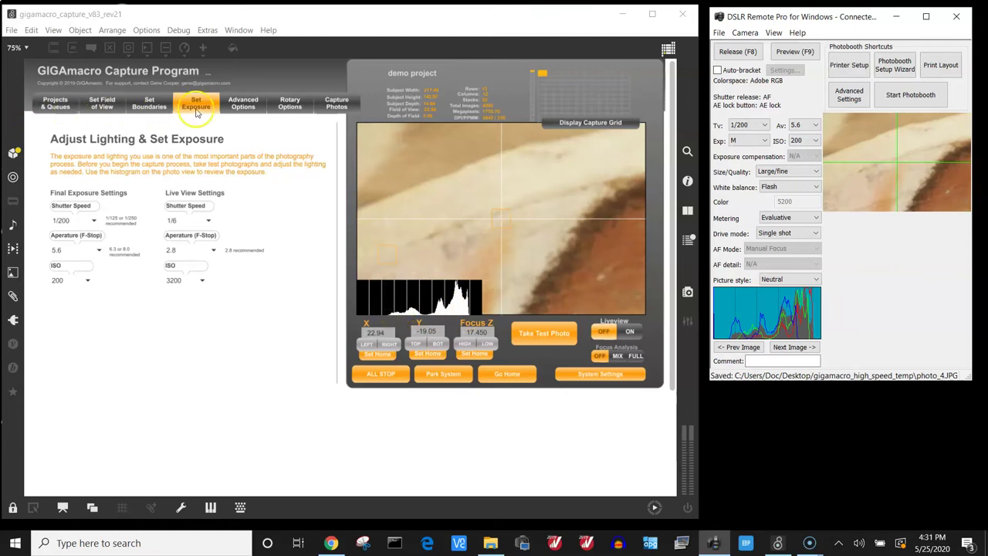
Test-shoot at final ISO 100 and 800, then set final ISO back to 200 and shoot photo_7
{"action": "left_click", "coordinate": [78, 283]}
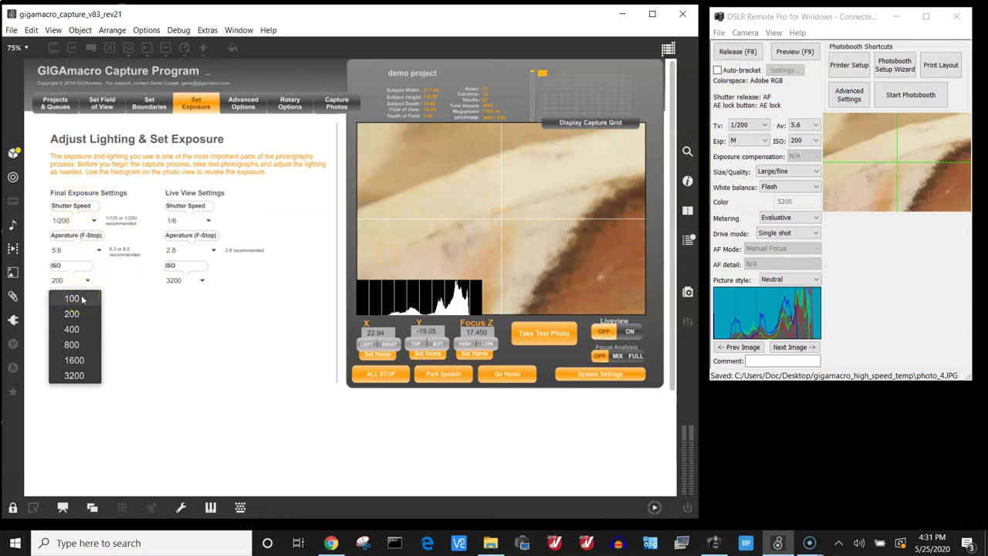
{"action": "left_click", "coordinate": [72, 298]}
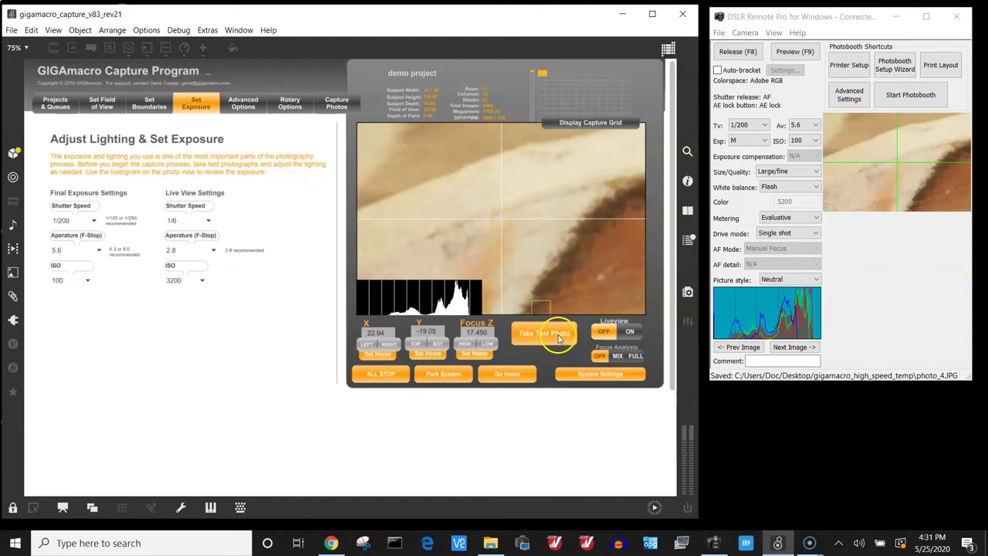
{"action": "left_click", "coordinate": [560, 338]}
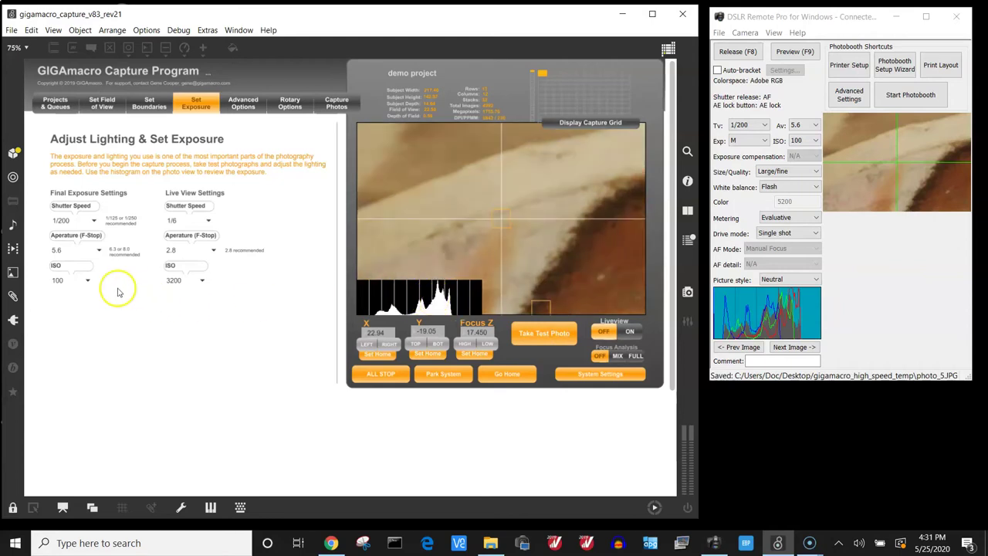
{"action": "left_click", "coordinate": [74, 278]}
{"action": "left_click", "coordinate": [71, 345]}
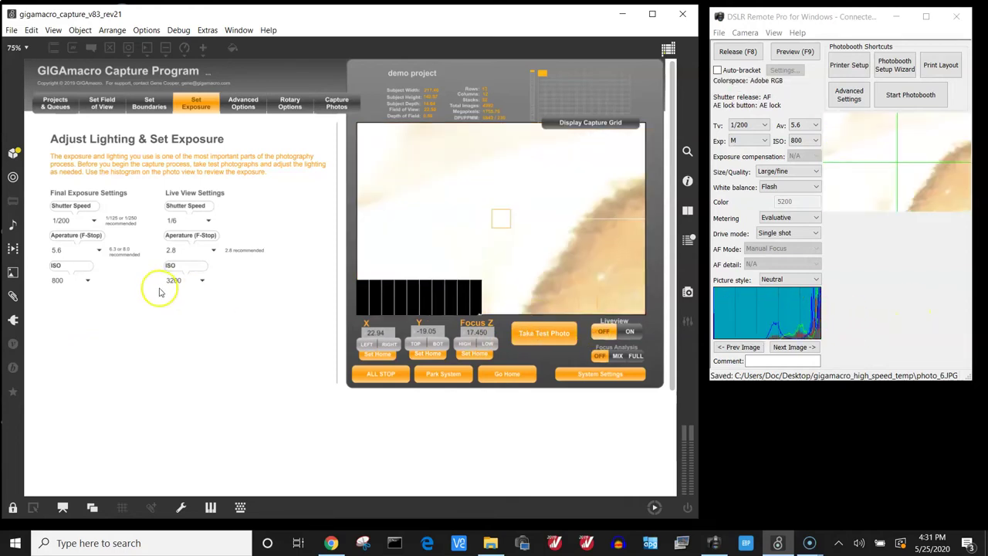
{"action": "left_click", "coordinate": [73, 281]}
{"action": "left_click", "coordinate": [72, 313]}
{"action": "left_click", "coordinate": [553, 334]}
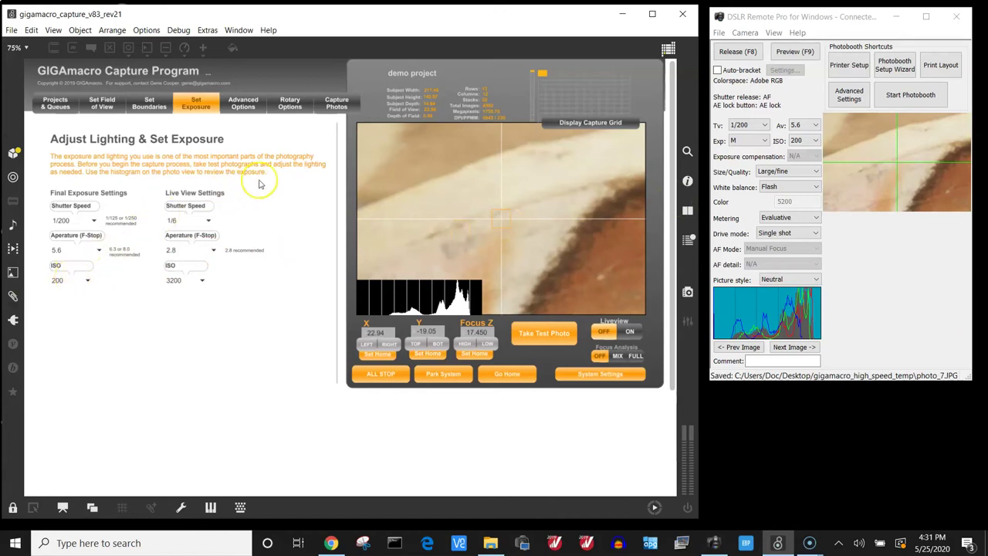
Set horizontal and vertical/rotational stitching overlap to 35% in Advanced Options, then return to Projects & Queues
{"action": "left_click", "coordinate": [246, 106]}
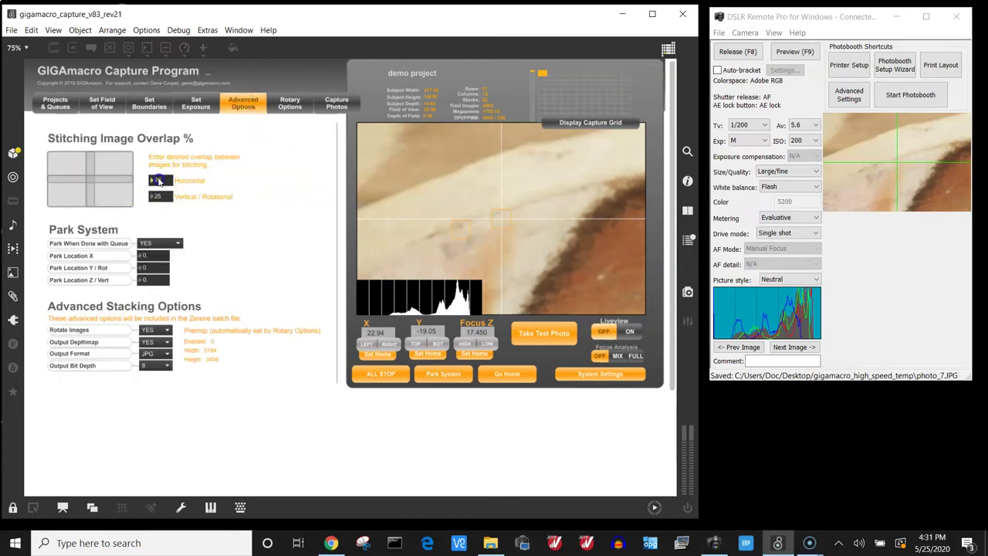
{"action": "type", "text": "5"}
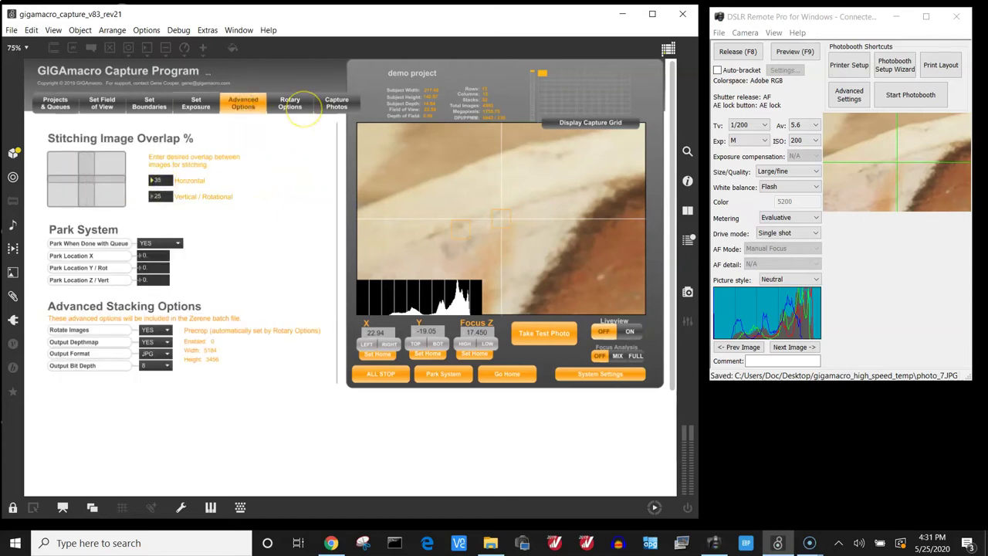
{"action": "left_click", "coordinate": [159, 197]}
{"action": "type", "text": "35"}
{"action": "left_click", "coordinate": [285, 190]}
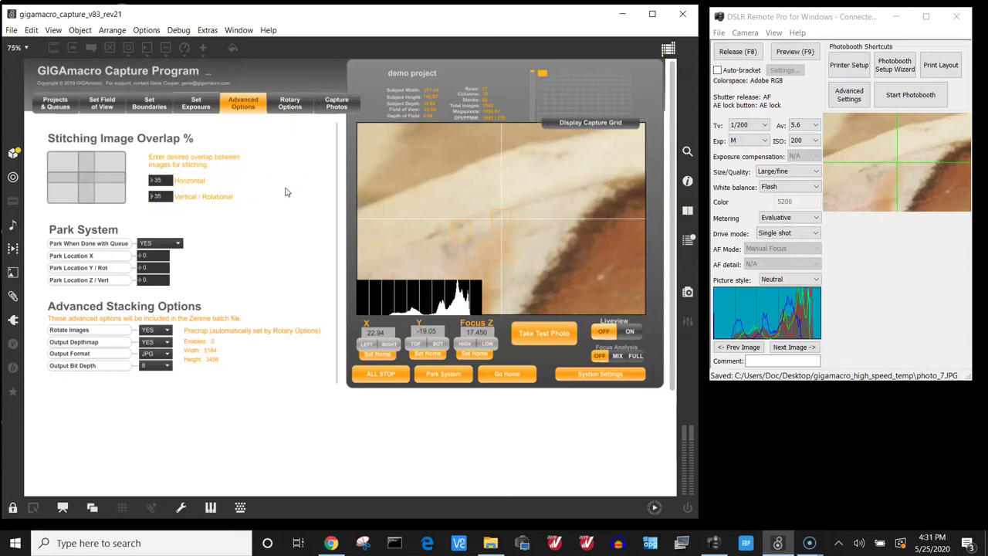
{"action": "left_click", "coordinate": [161, 196]}
{"action": "left_click", "coordinate": [53, 103]}
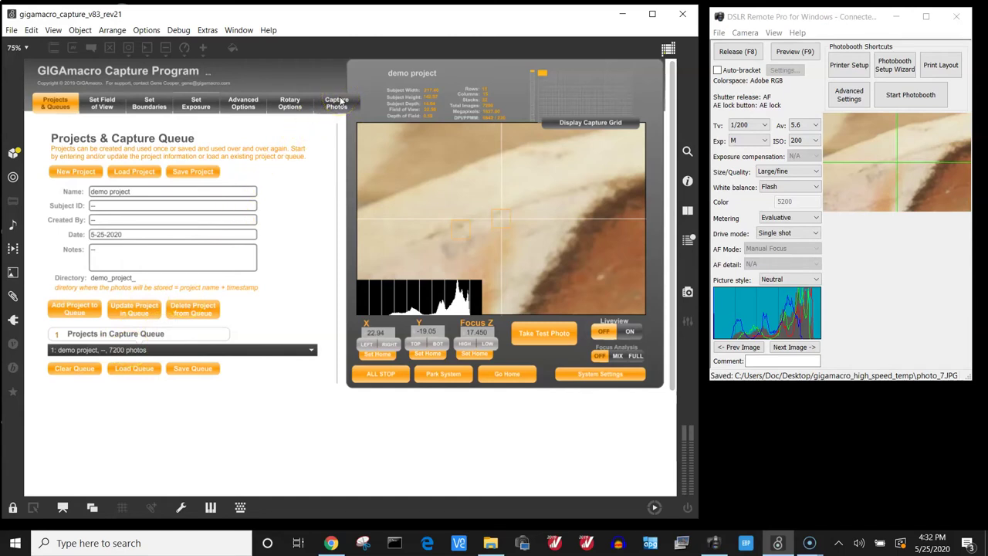
Load the 7200-photo demo project for capture, display its capture grid, and turn live view on
{"action": "left_click", "coordinate": [341, 101]}
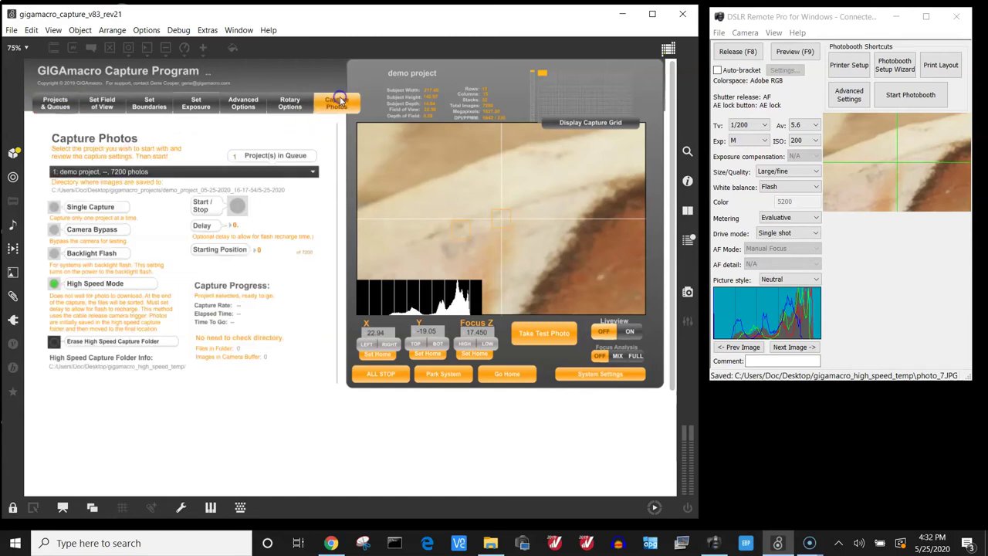
{"action": "left_click", "coordinate": [155, 171]}
{"action": "left_click", "coordinate": [143, 190]}
{"action": "left_click", "coordinate": [571, 125]}
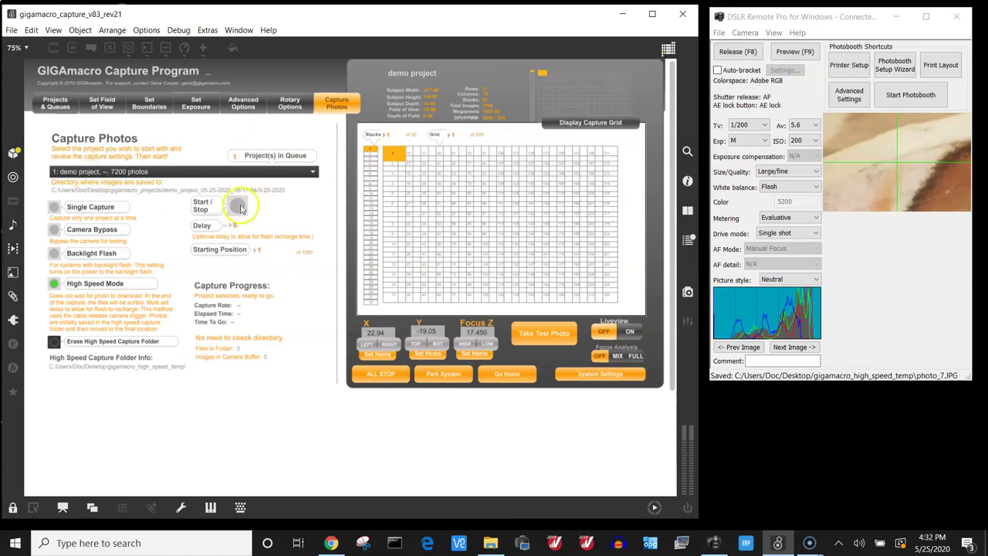
{"action": "left_click", "coordinate": [266, 252]}
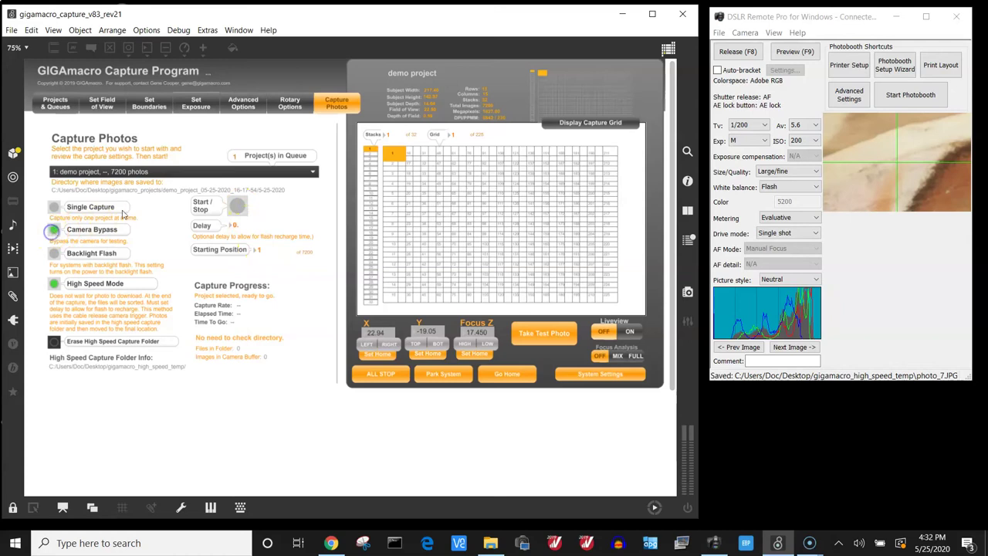
{"action": "left_click", "coordinate": [632, 334]}
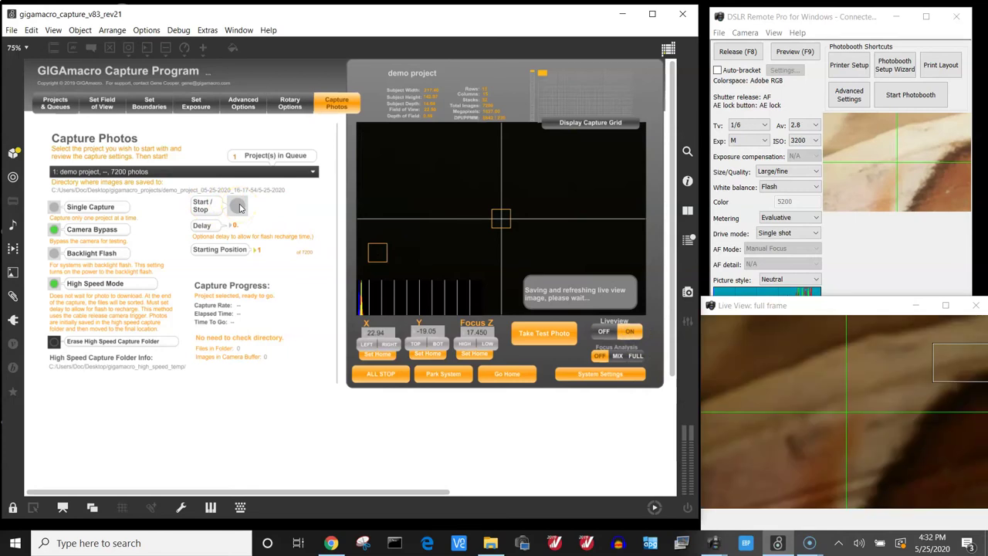
Start the demo project's camera-bypassed capture, show the capture grid, and restart the run
{"action": "left_click", "coordinate": [239, 206]}
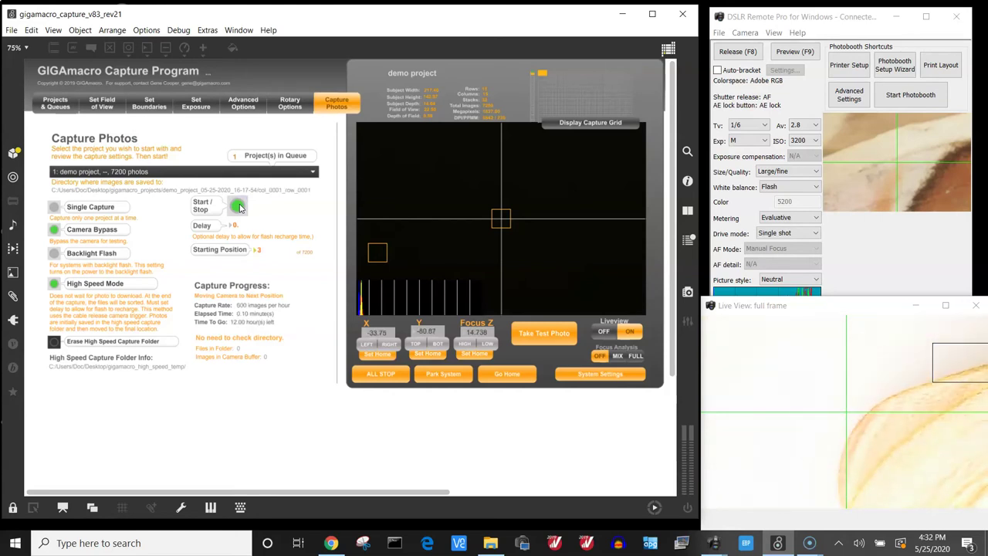
{"action": "left_click", "coordinate": [605, 126]}
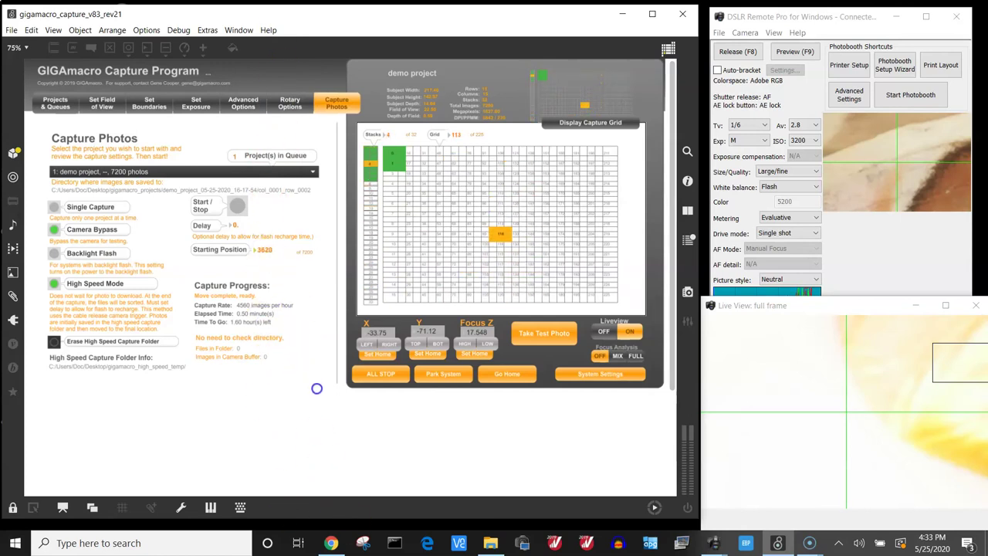
{"action": "left_click", "coordinate": [238, 205]}
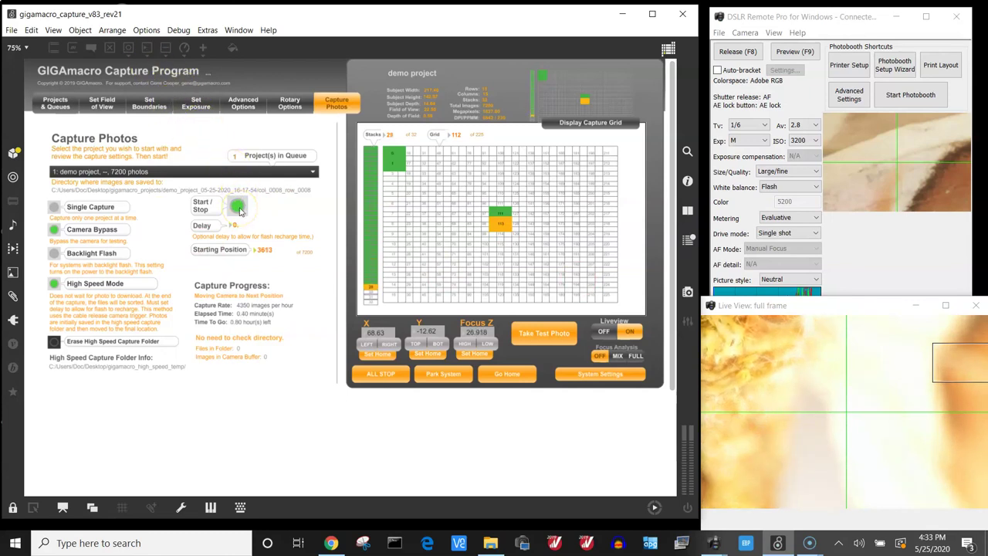
Stop the capture, reselect the demo project to reset to position 1, turn Camera Bypass off, and restart
{"action": "left_click", "coordinate": [240, 207]}
{"action": "left_click", "coordinate": [201, 172]}
{"action": "left_click", "coordinate": [185, 188]}
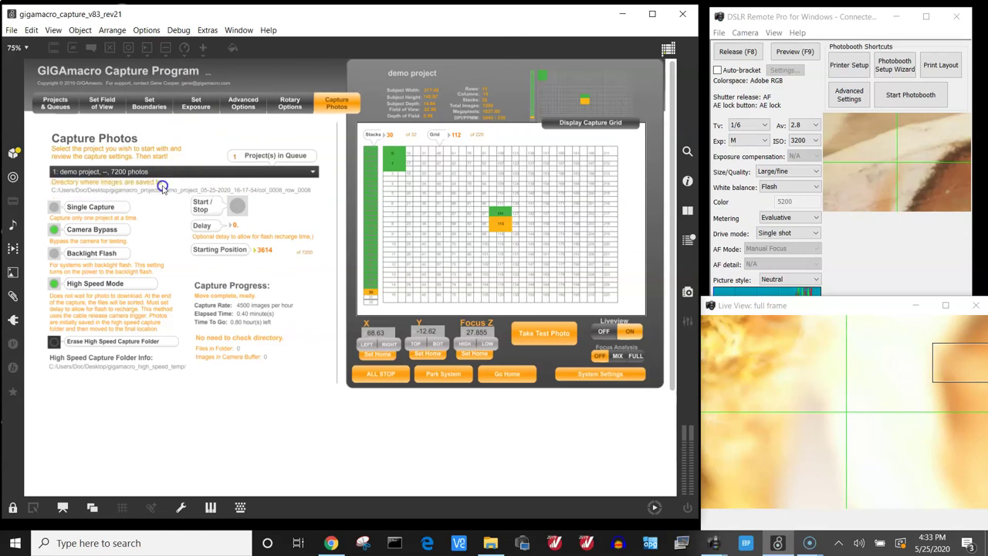
{"action": "left_click", "coordinate": [54, 229]}
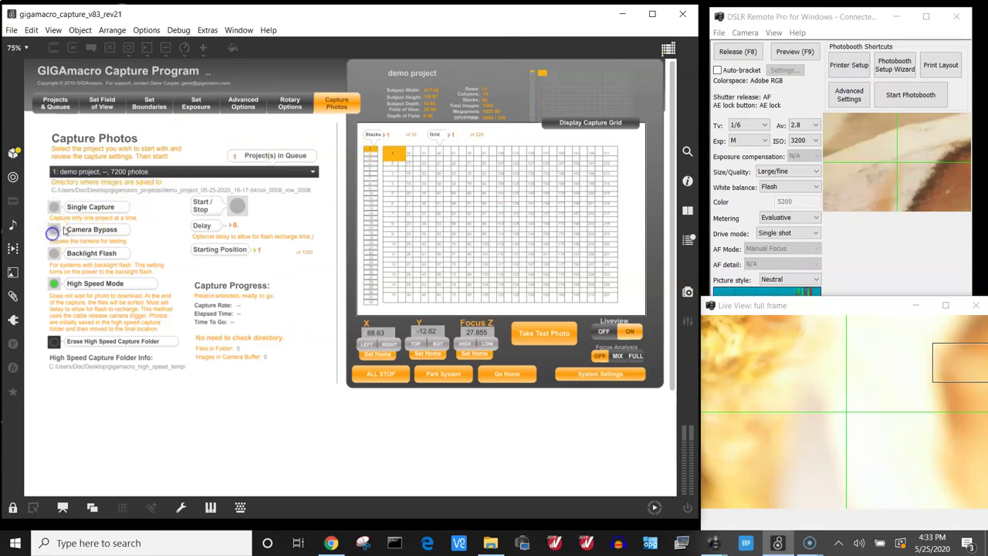
{"action": "left_click", "coordinate": [241, 207]}
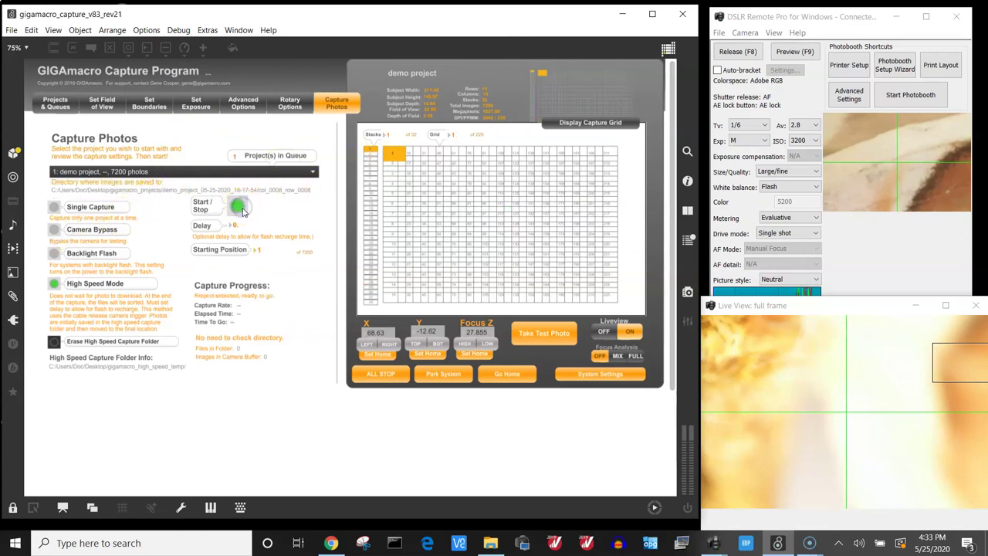